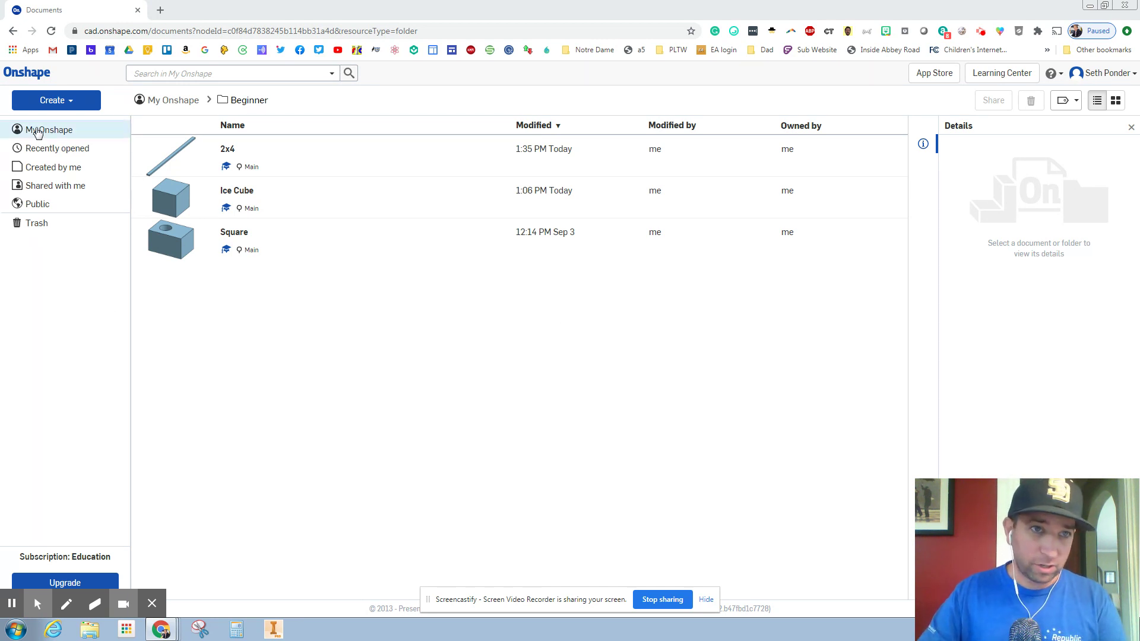
Step: Create a new blank document named 'Vase'
click(41, 102)
click(49, 122)
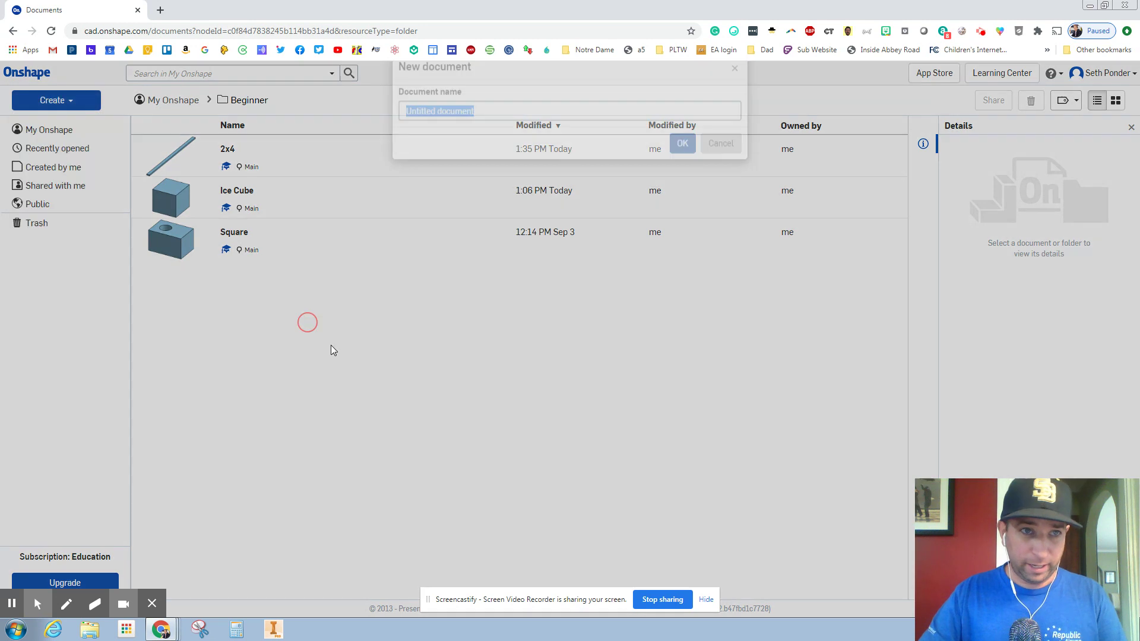
text(Vase)
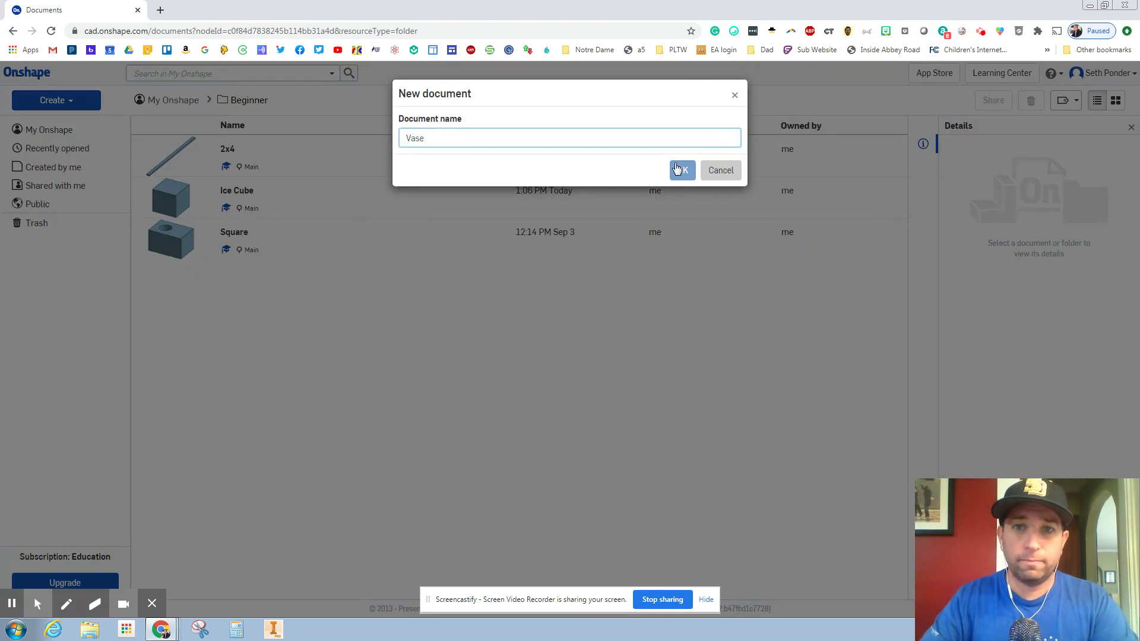
click(681, 169)
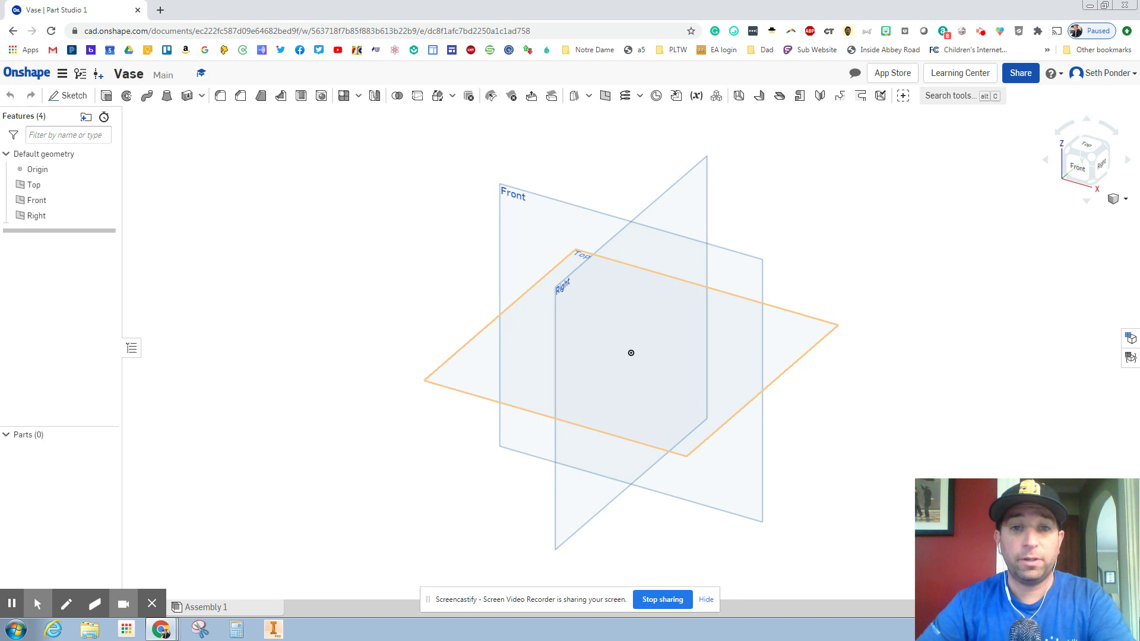
Step: Start a sketch on the Top plane and draw a centre-point circle at the origin
click(452, 379)
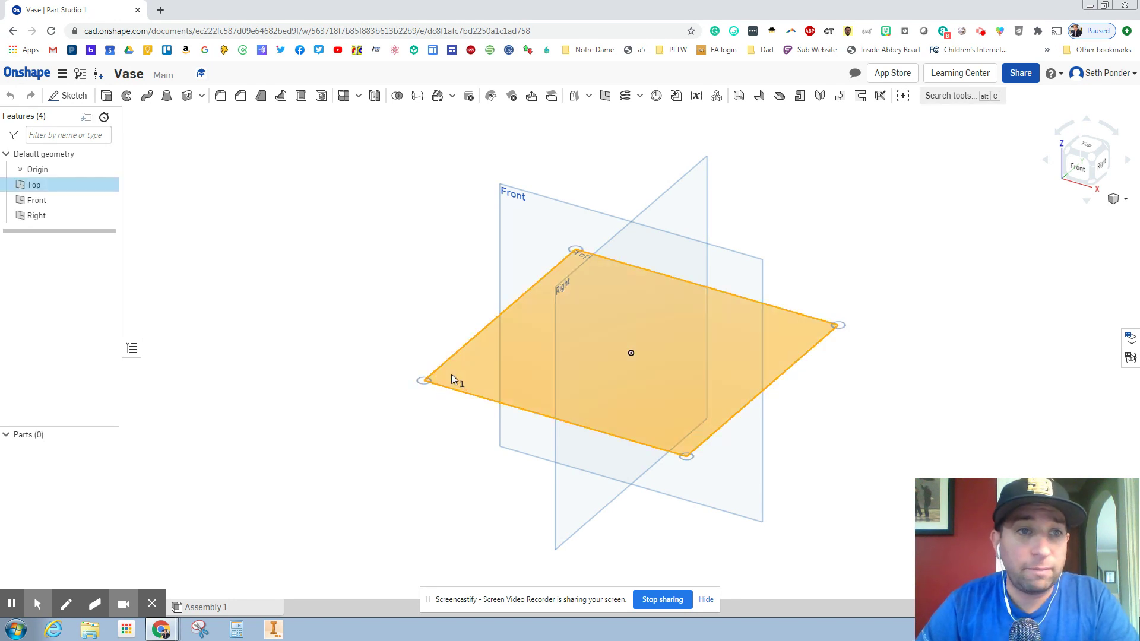
click(73, 97)
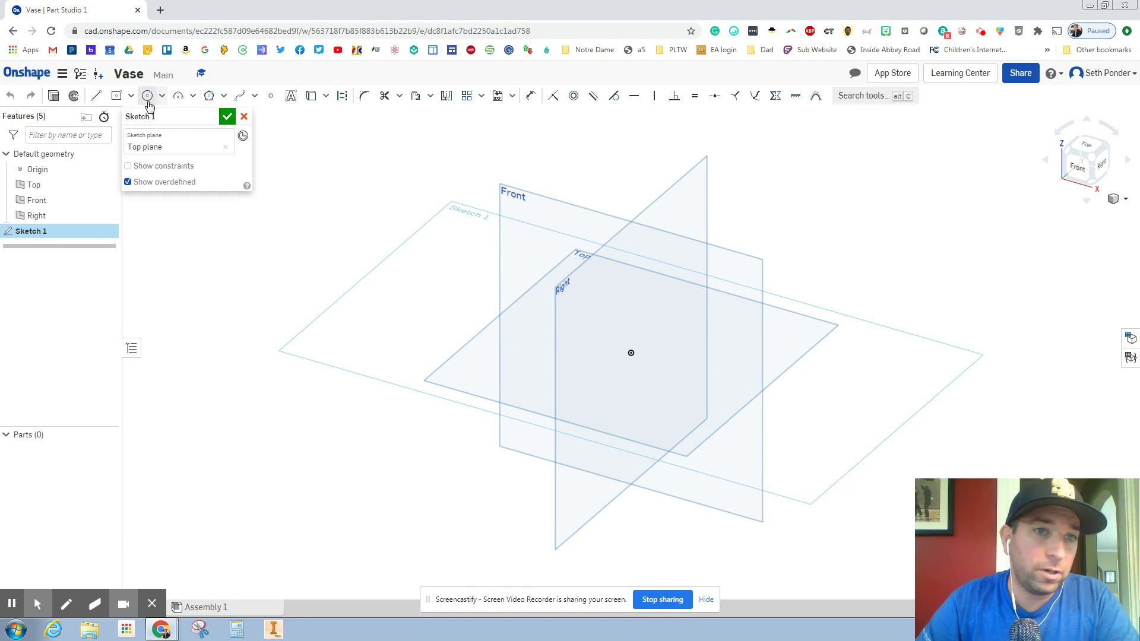
click(148, 98)
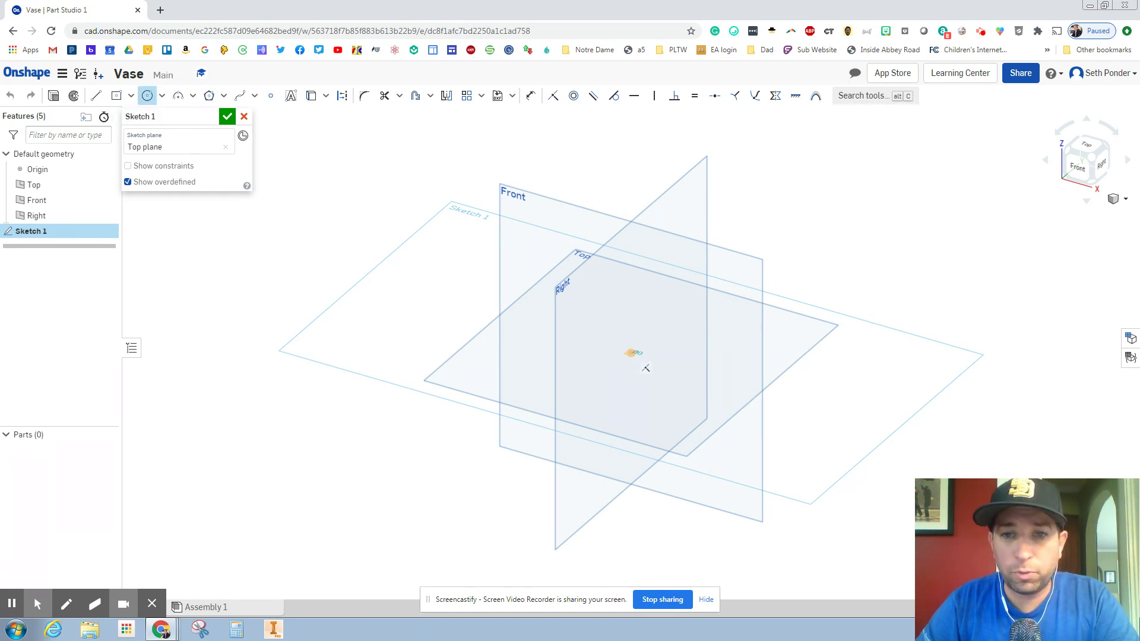
click(631, 353)
click(678, 392)
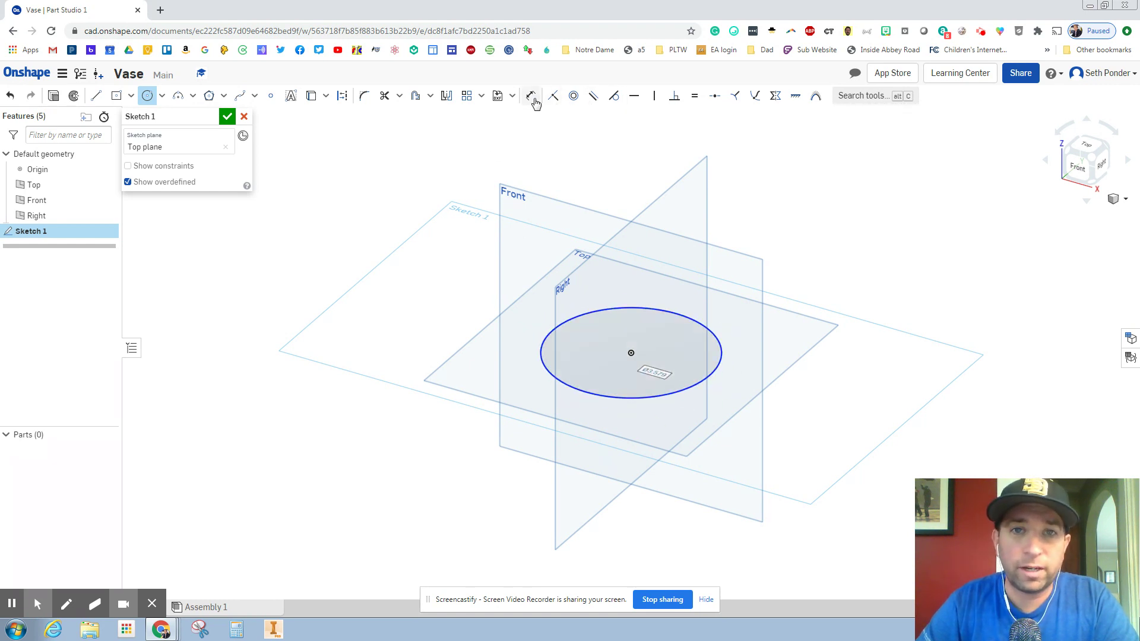
Step: Dimension the circle's diameter to 3 in and close the sketch
click(532, 98)
click(692, 320)
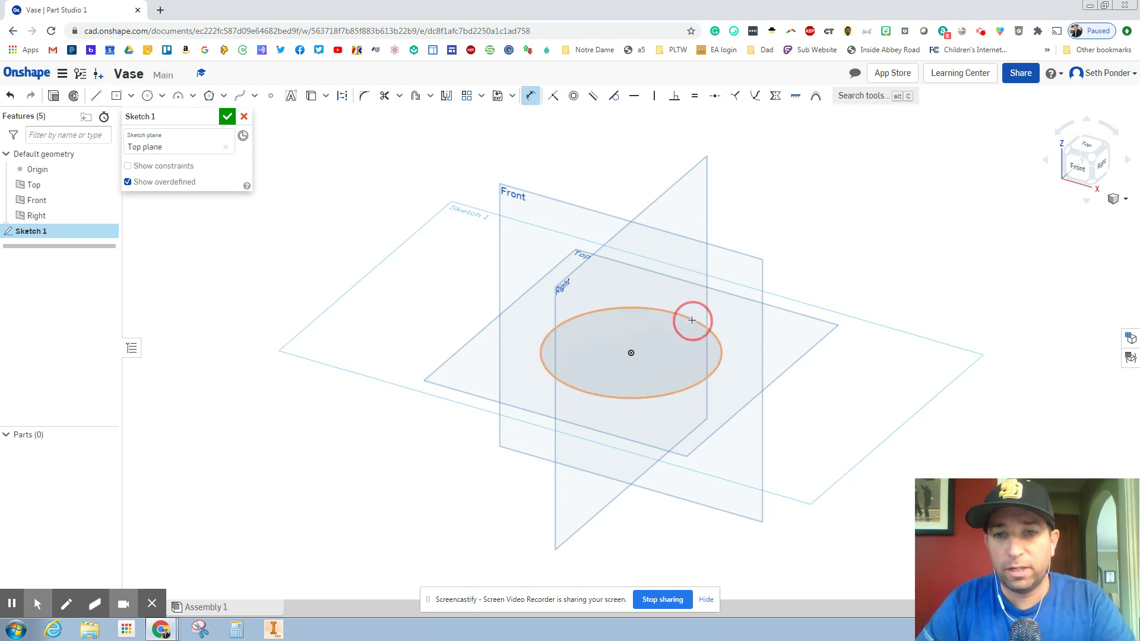
click(749, 322)
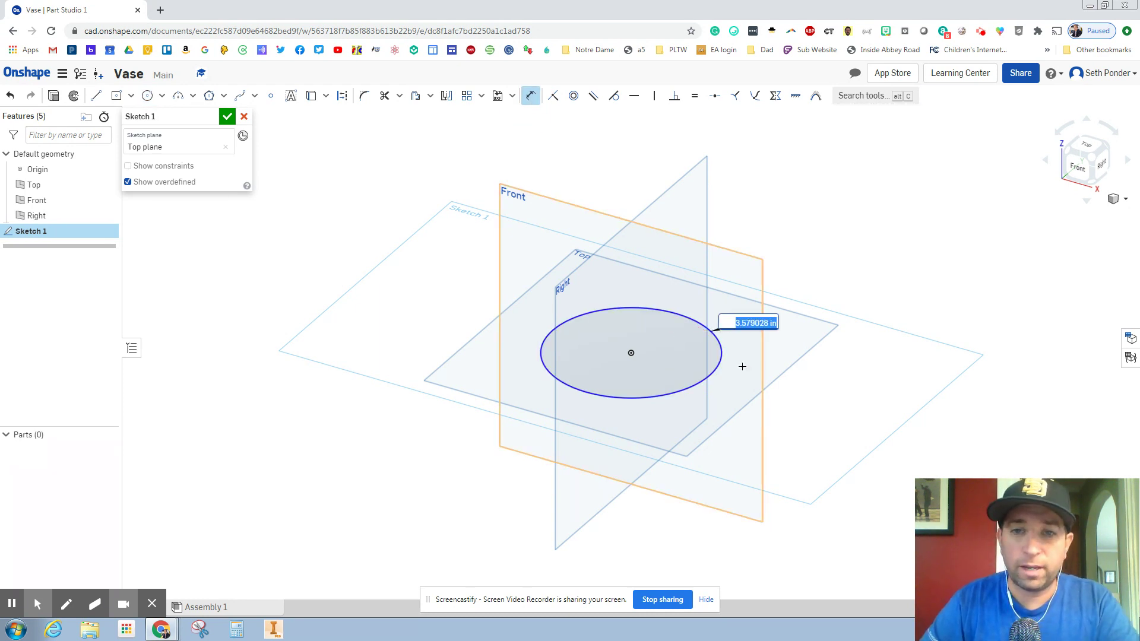
text(3)
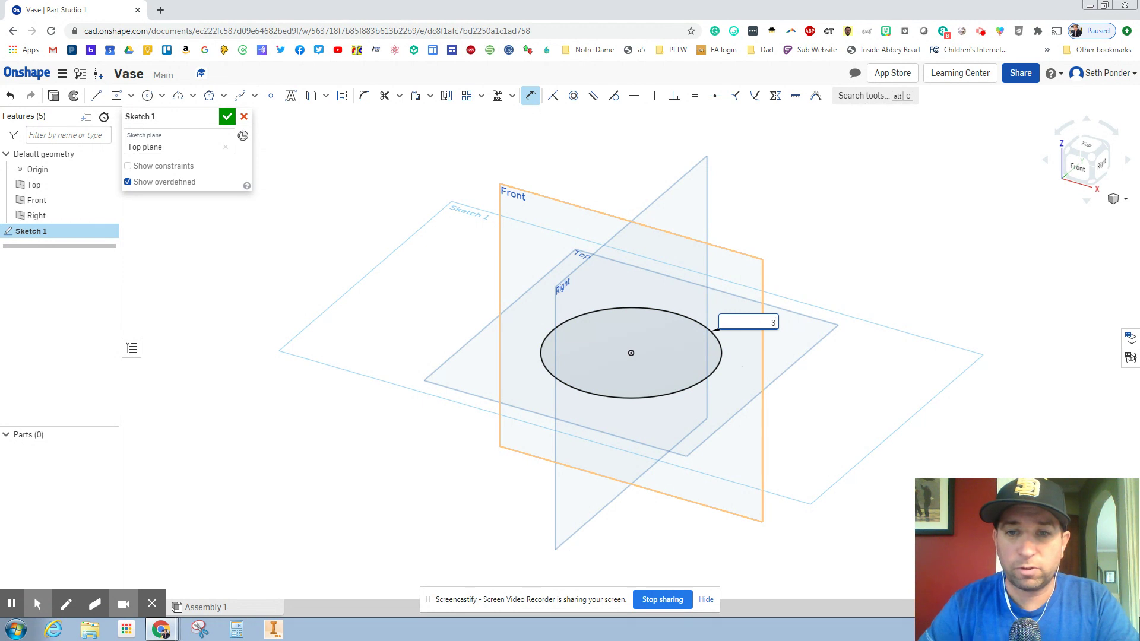
key(Return)
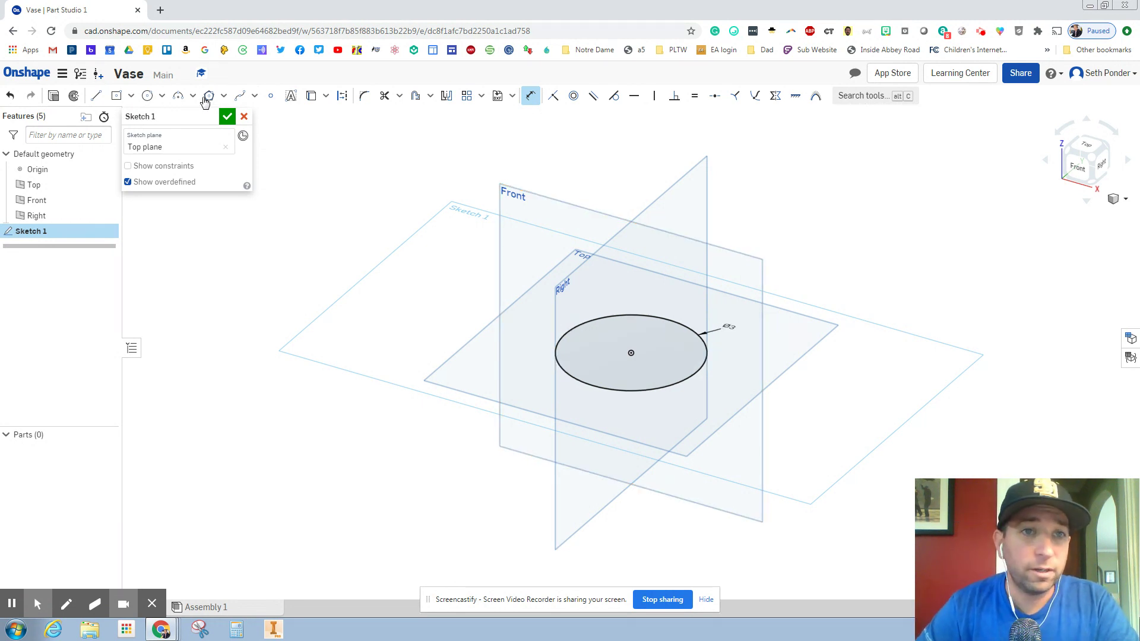
click(229, 118)
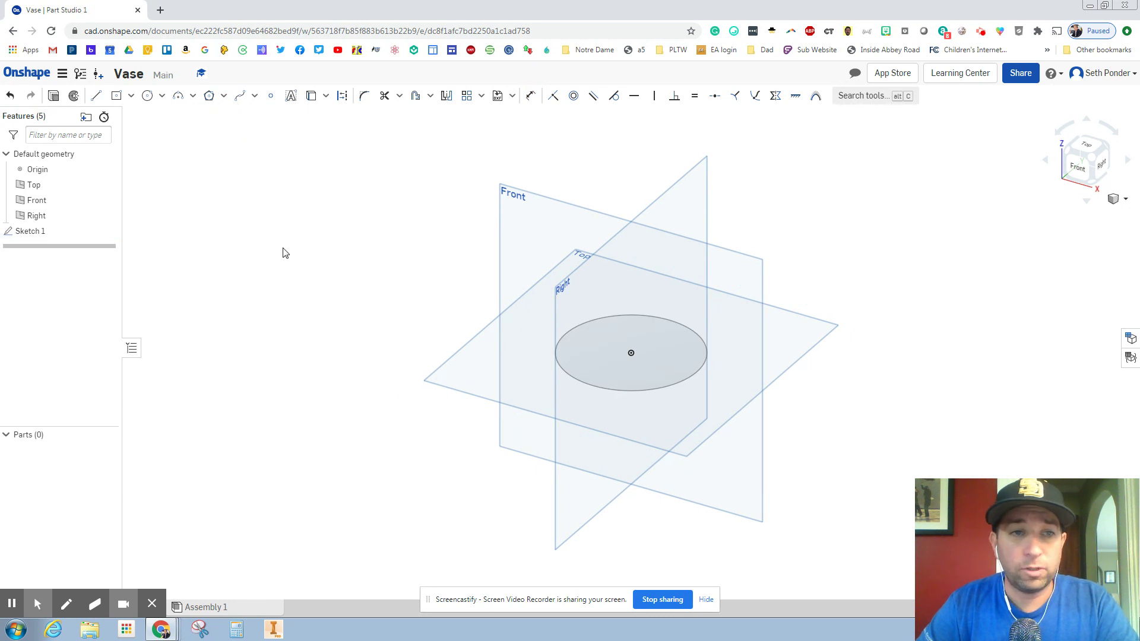
Step: Extrude the Sketch 1 circle face to a depth of 6 in
click(106, 99)
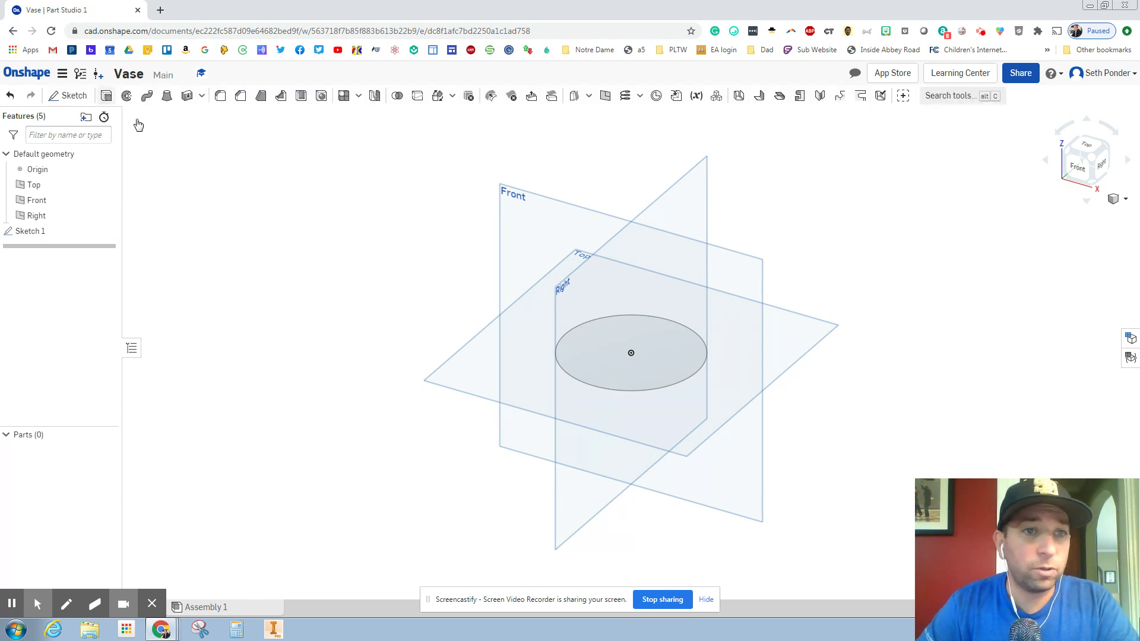
click(582, 342)
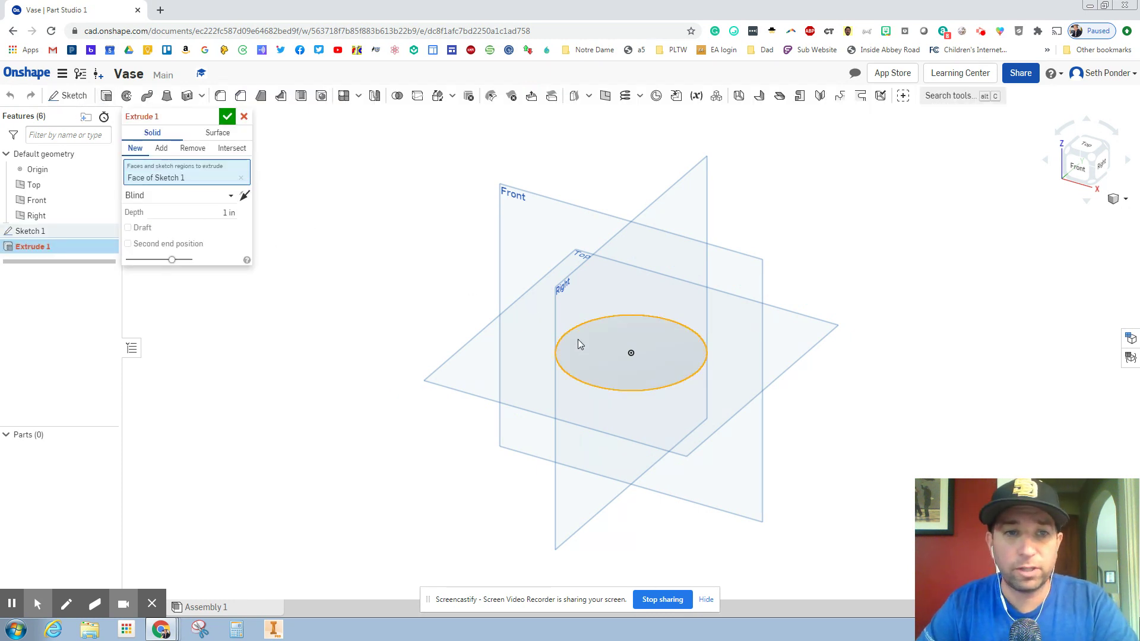
click(230, 213)
text(6)
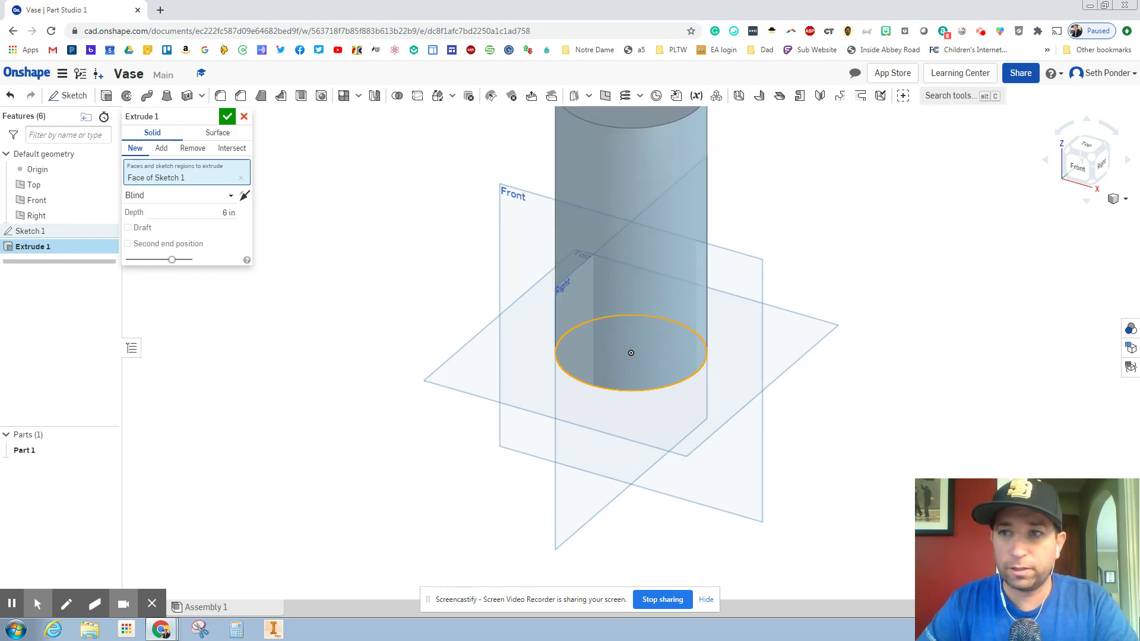
click(1091, 160)
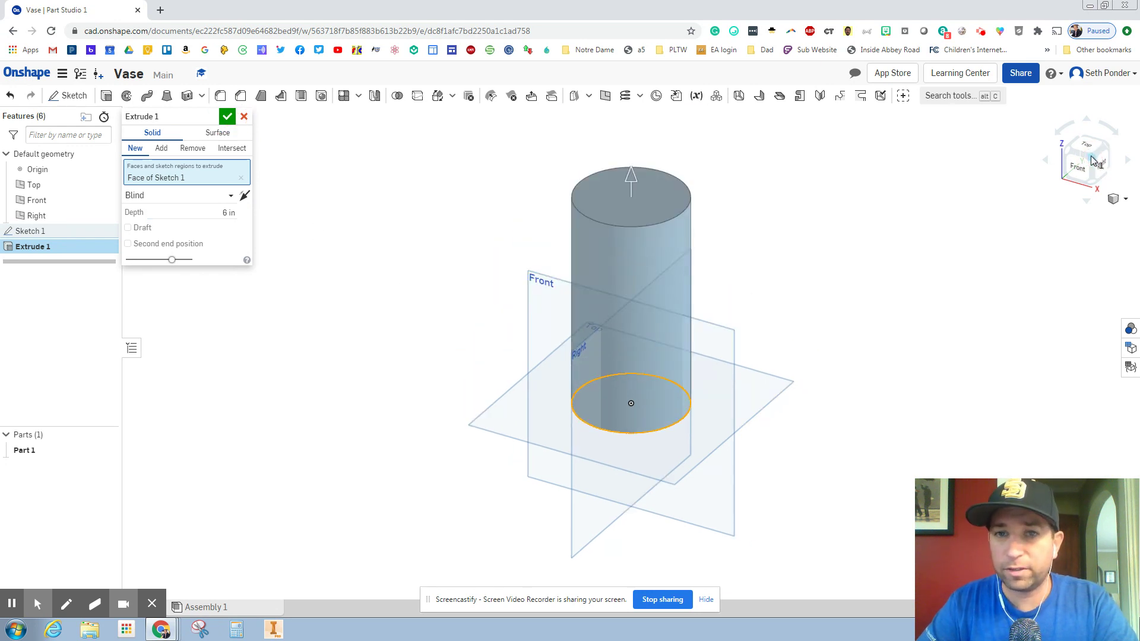
click(227, 116)
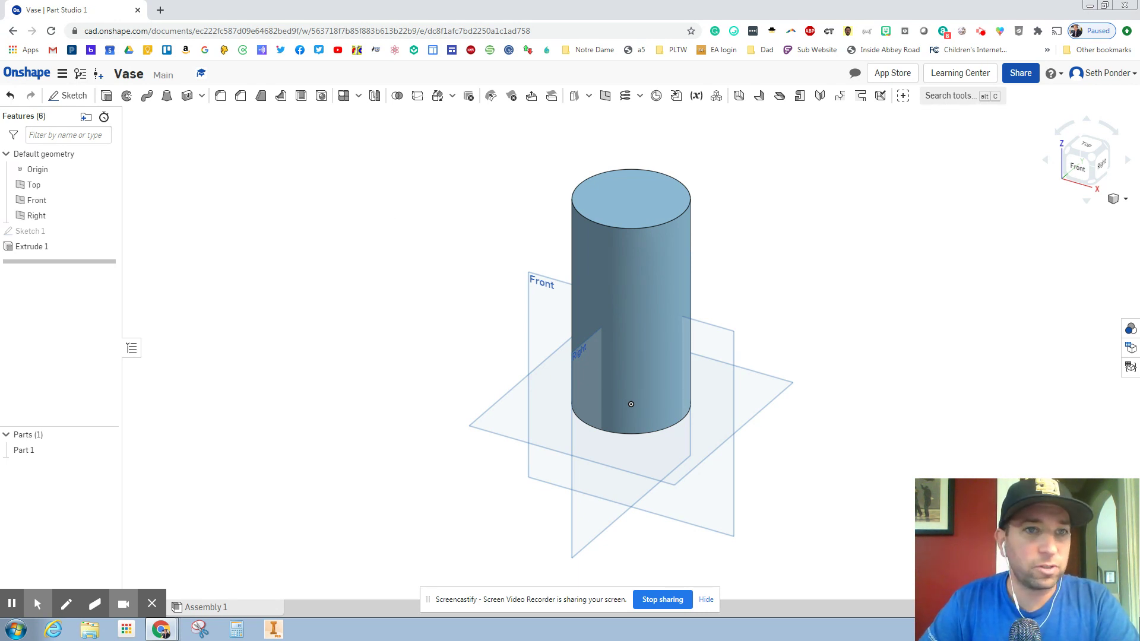
Step: Select the cylinder's top face as the sketch plane
click(611, 186)
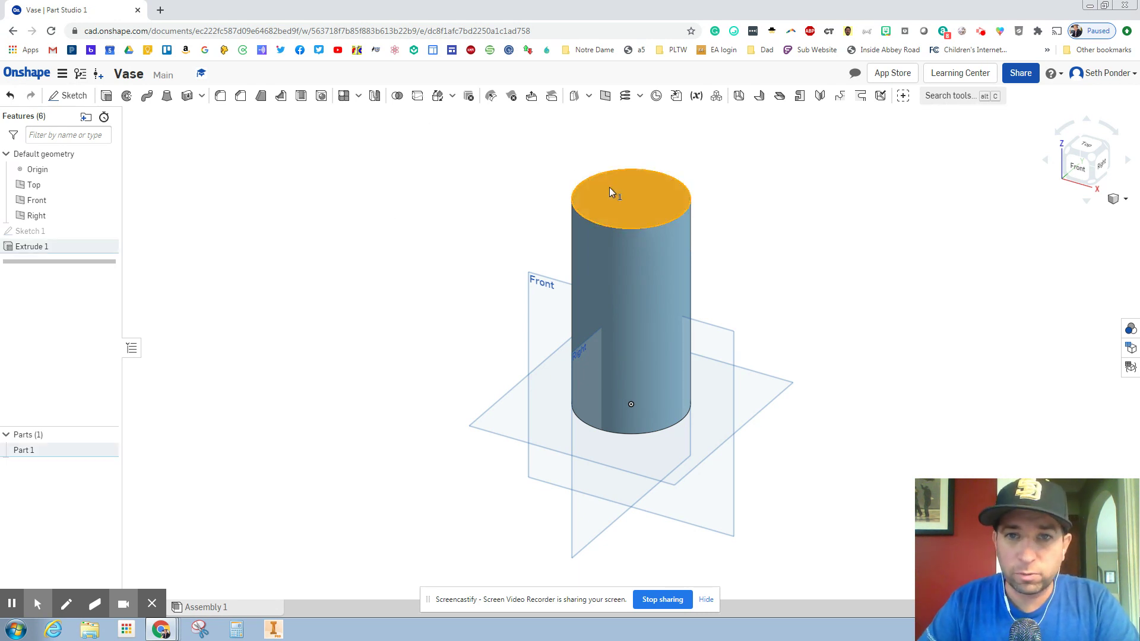
click(614, 190)
click(614, 190)
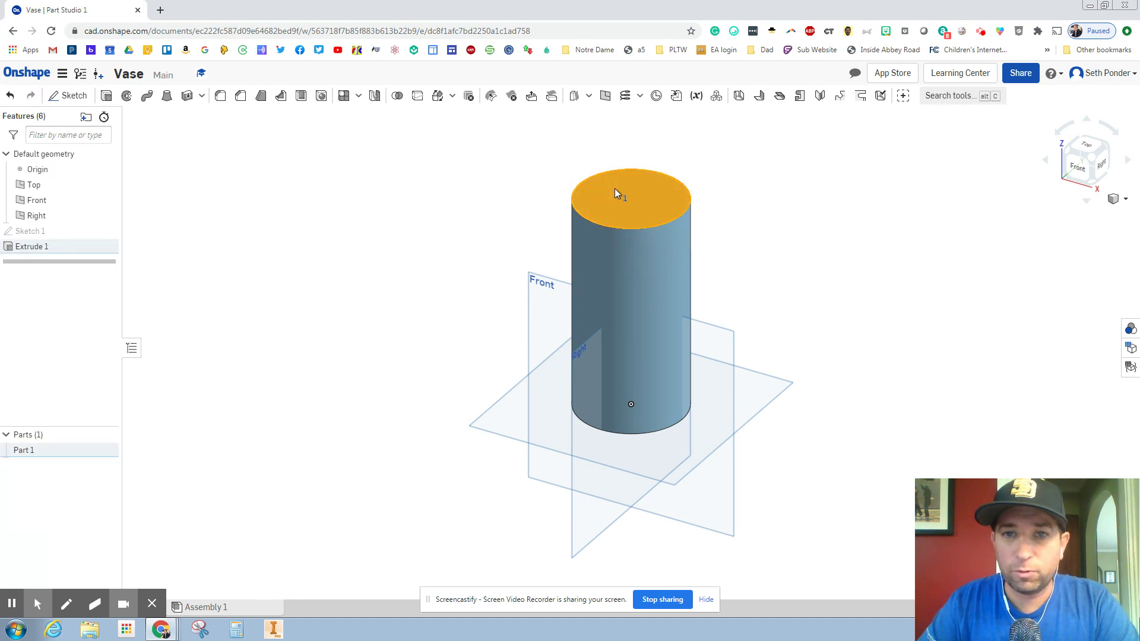
click(615, 187)
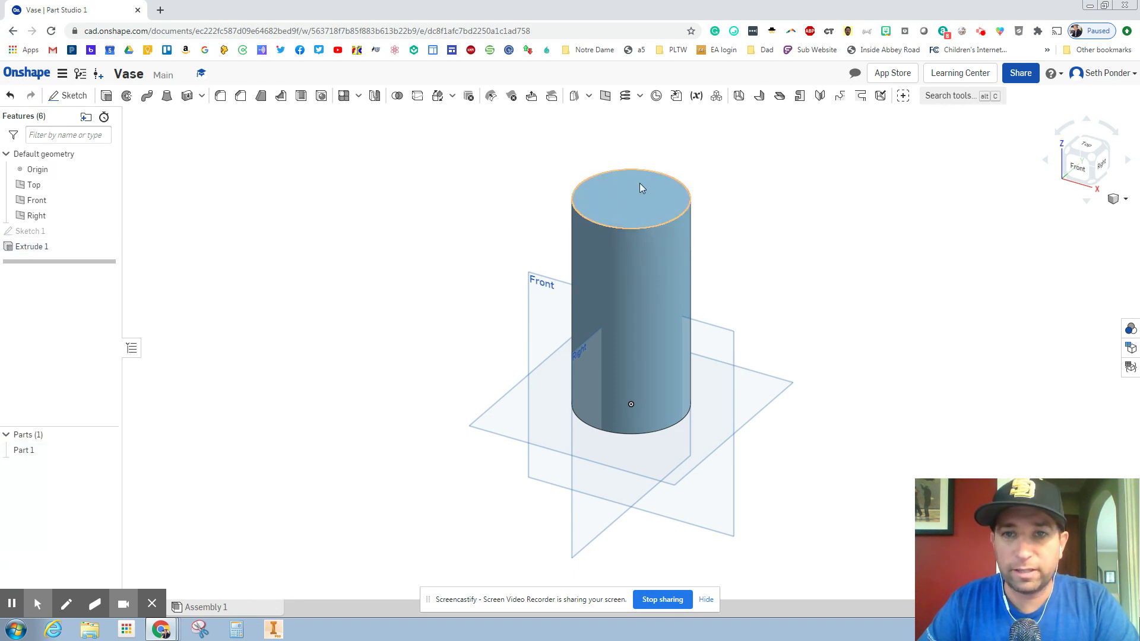
click(602, 192)
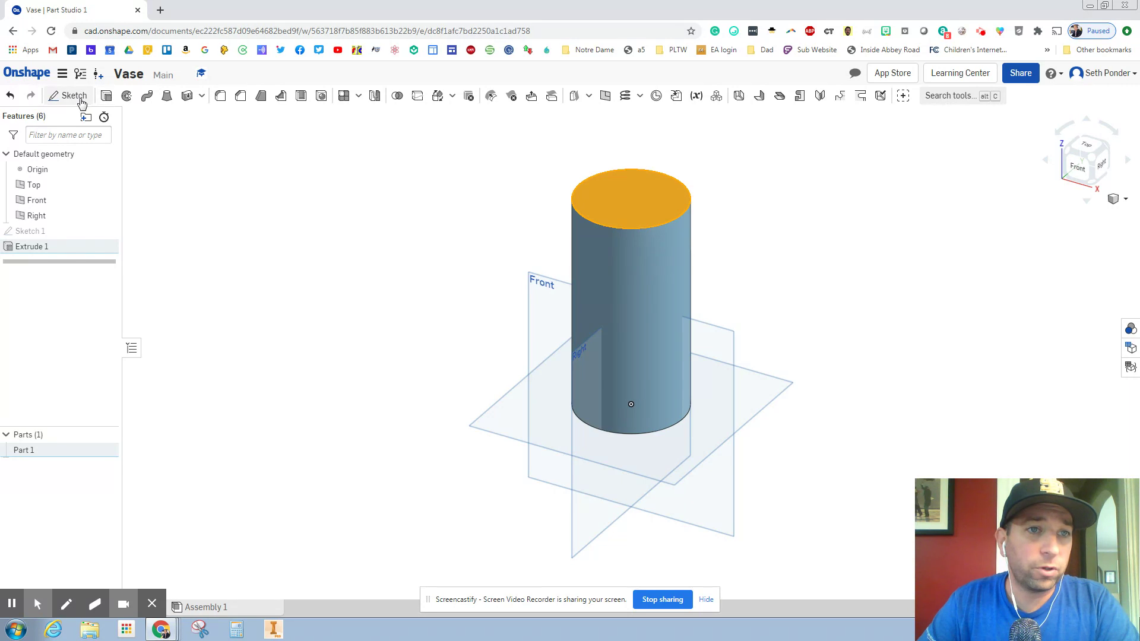
key(Escape)
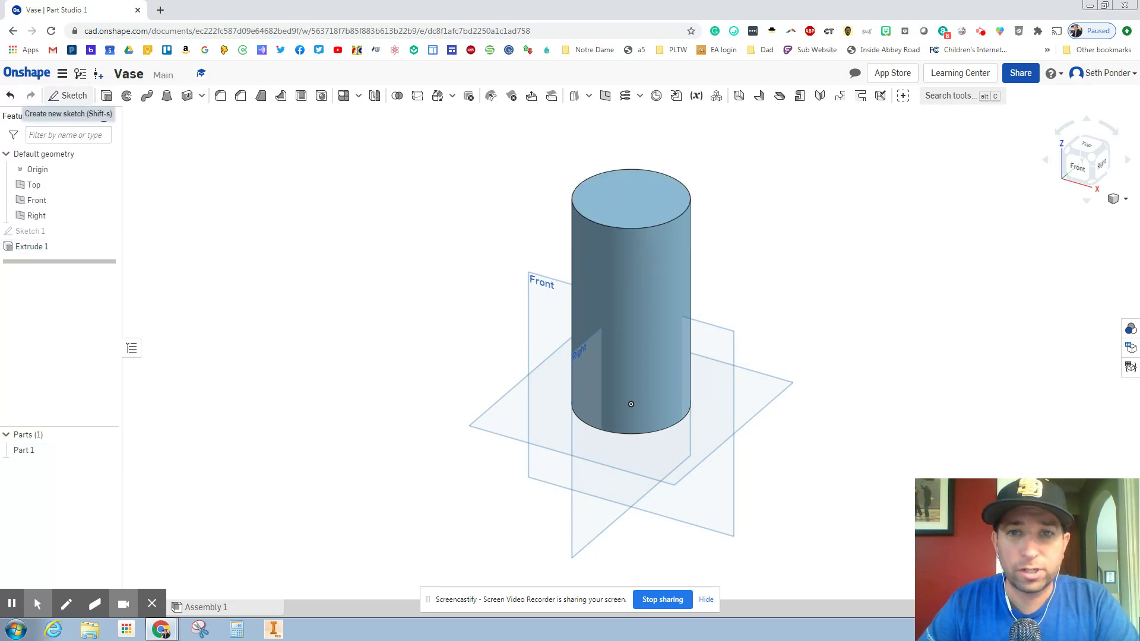
Step: Start Sketch 2 on the top face and place a circle's centre there
click(68, 95)
click(600, 191)
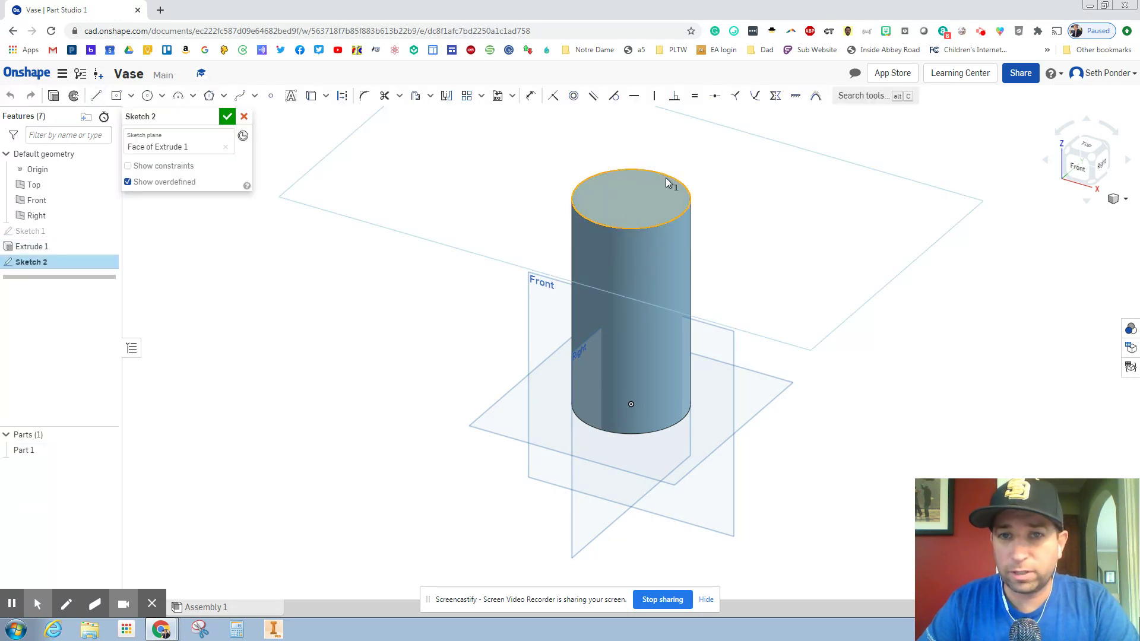
click(618, 184)
click(610, 205)
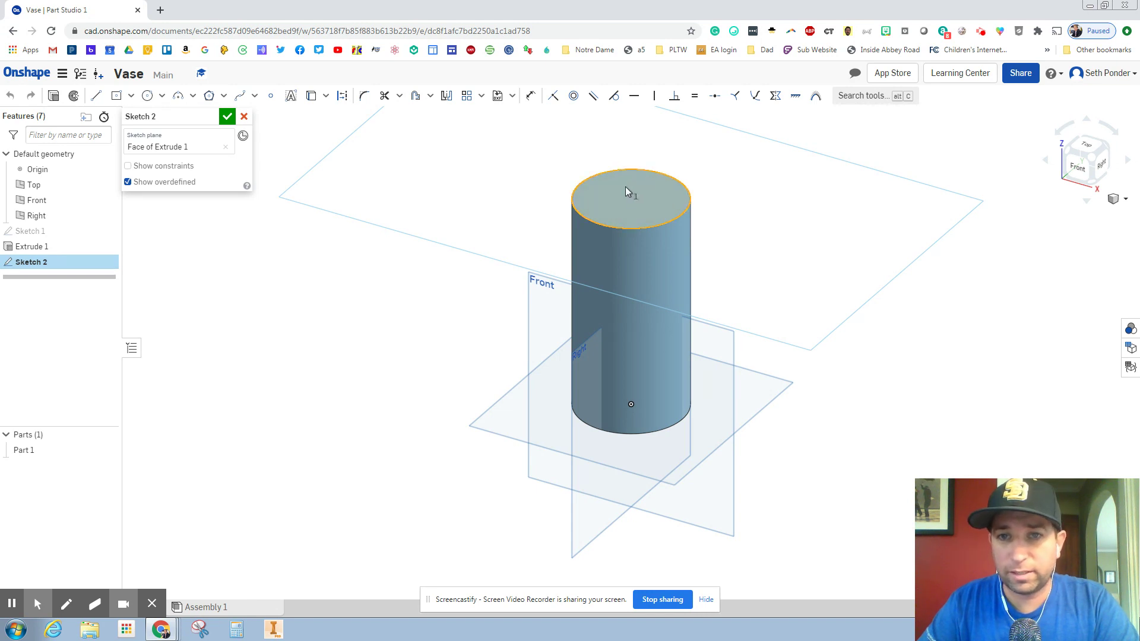
click(146, 97)
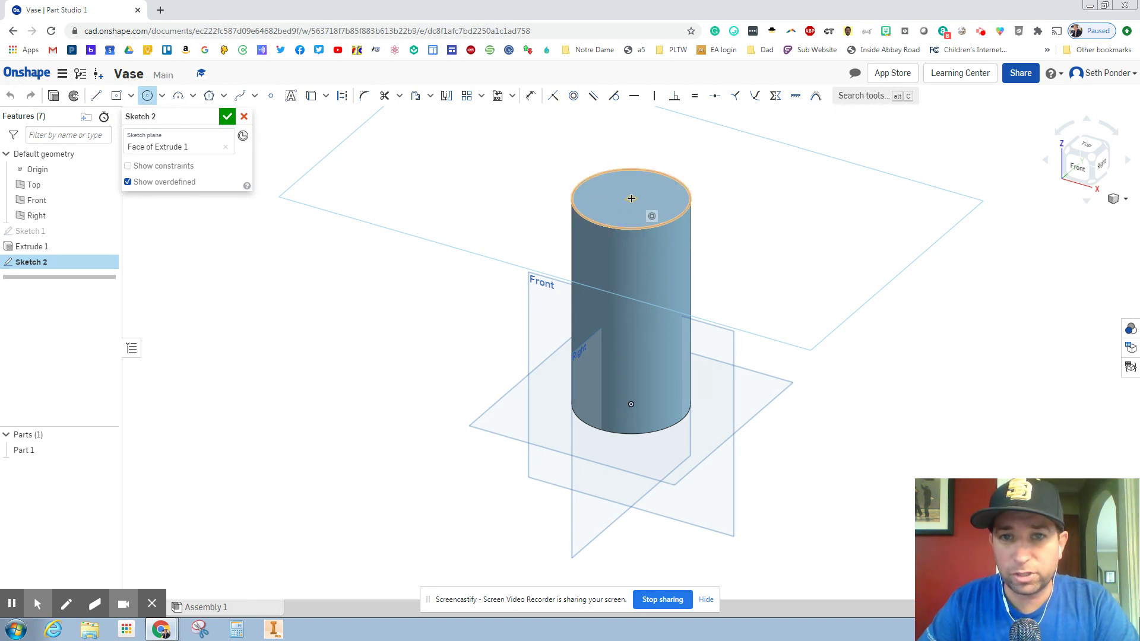
scroll(631, 199, up, 3)
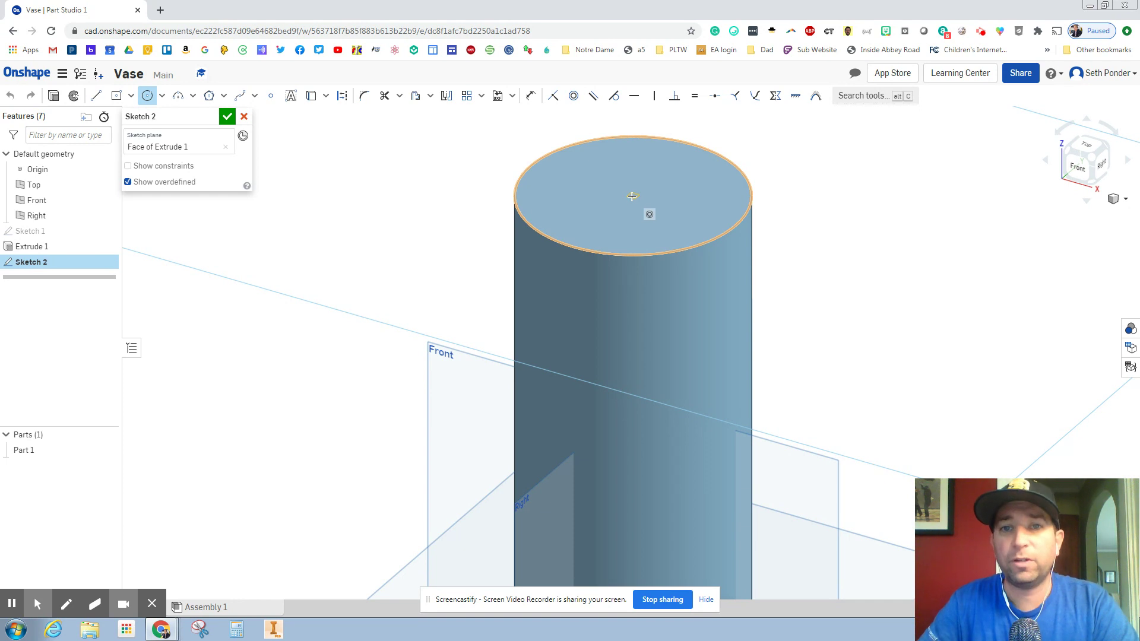
click(633, 196)
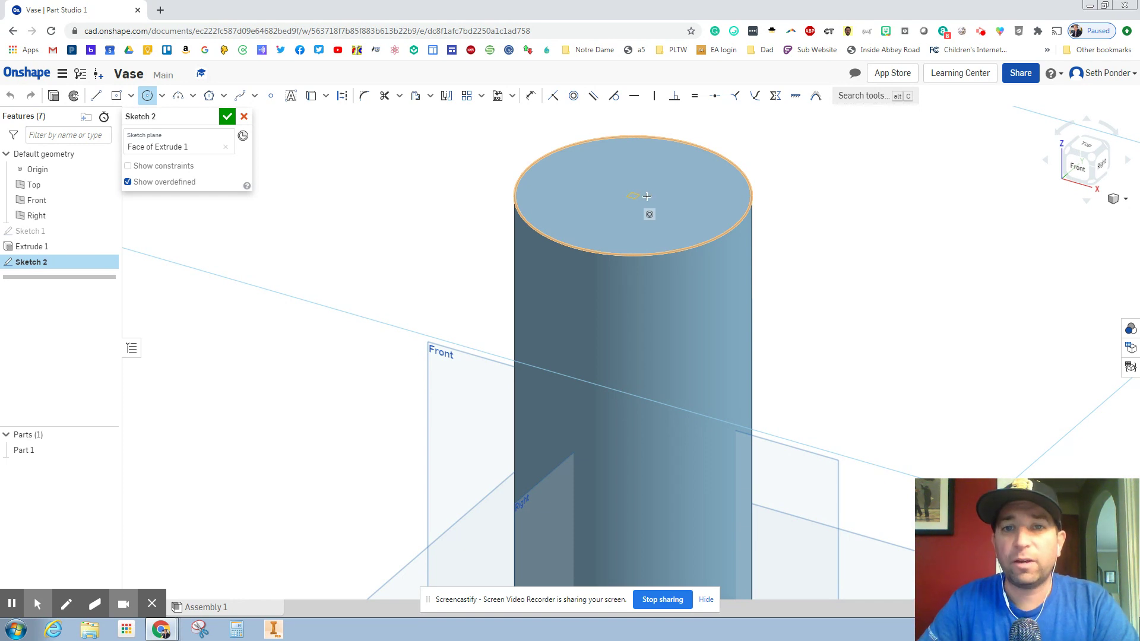
Step: Draw the inner circle on the cylinder's top face
click(690, 195)
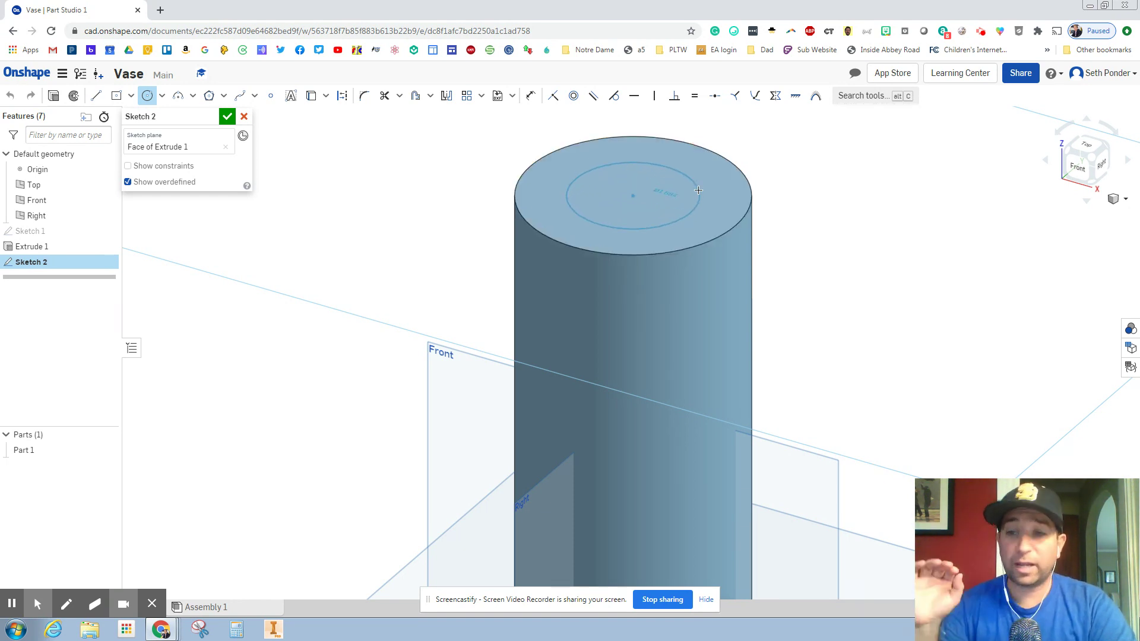
mouse_move(696, 176)
mouse_down()
mouse_move(778, 160)
mouse_move(699, 181)
mouse_up()
click(707, 178)
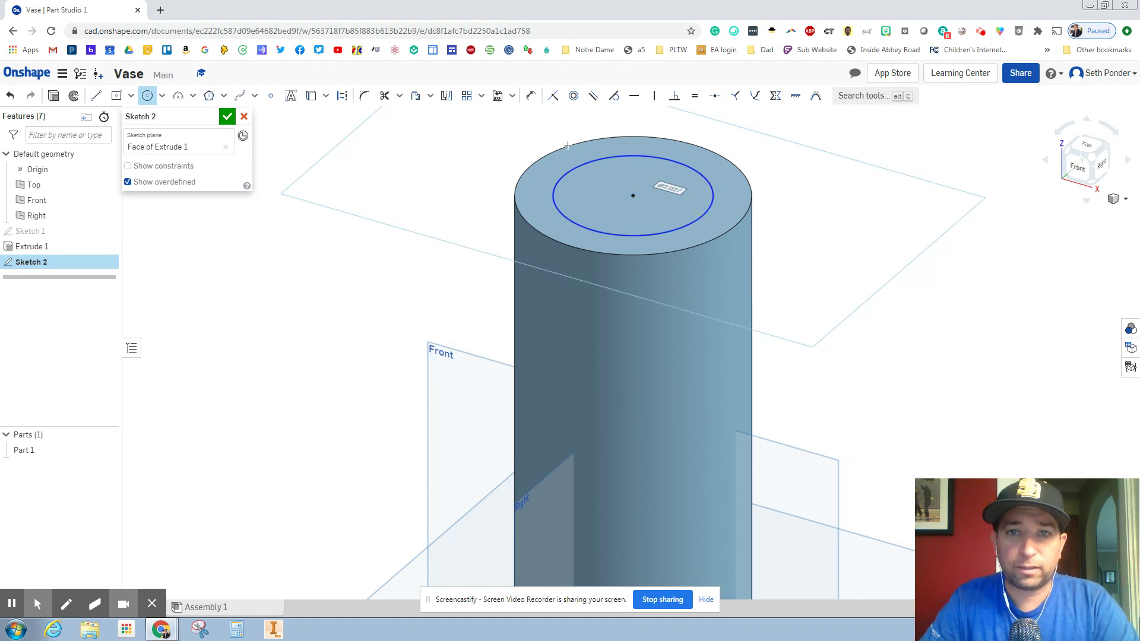
Step: Dimension the inner circle 0.25 in from the outer edge and close the sketch
click(532, 97)
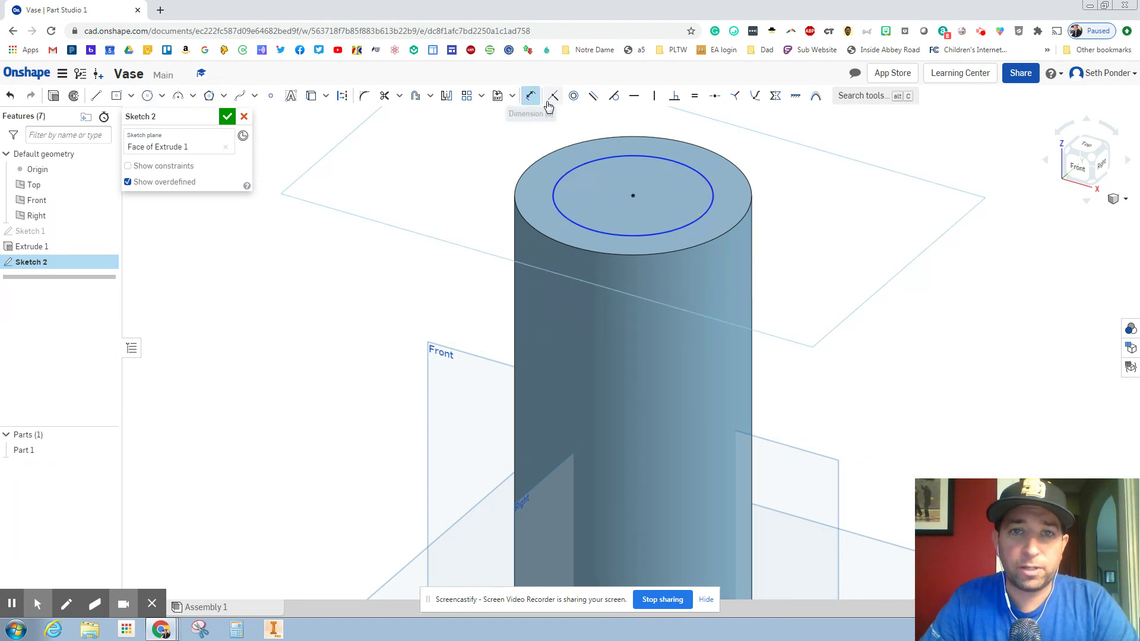
click(710, 190)
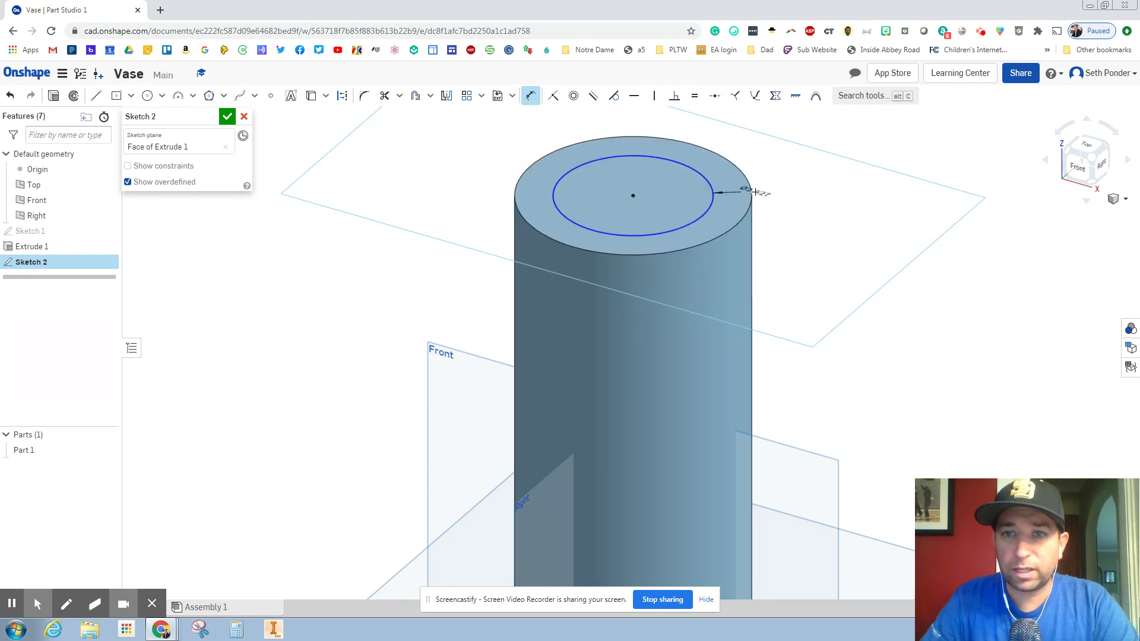
click(752, 191)
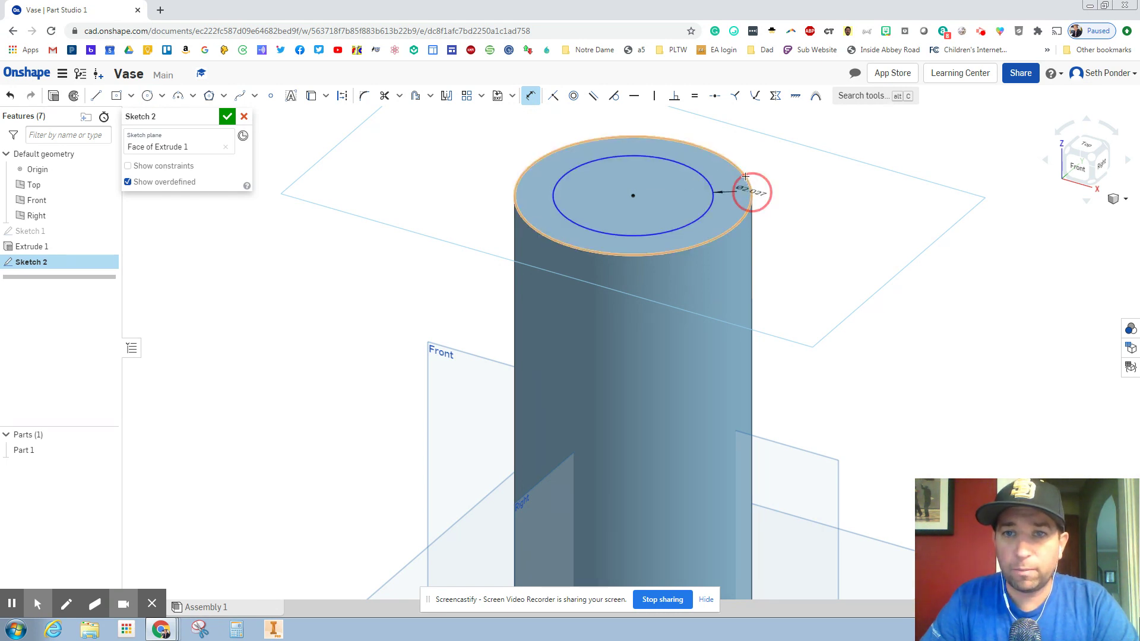
click(738, 136)
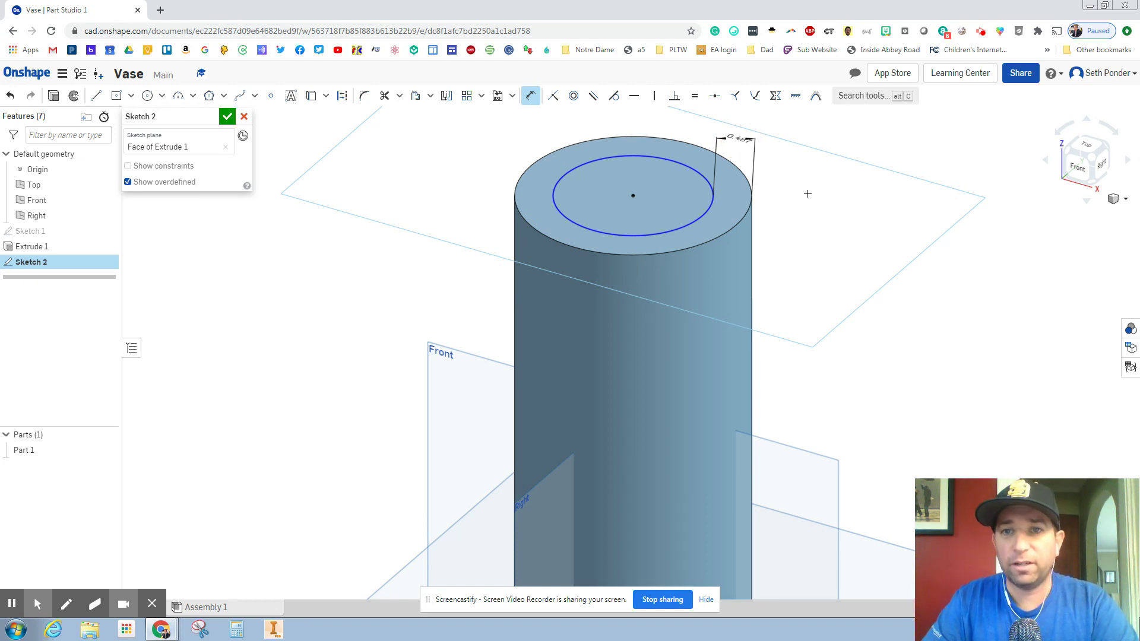
double_click(737, 139)
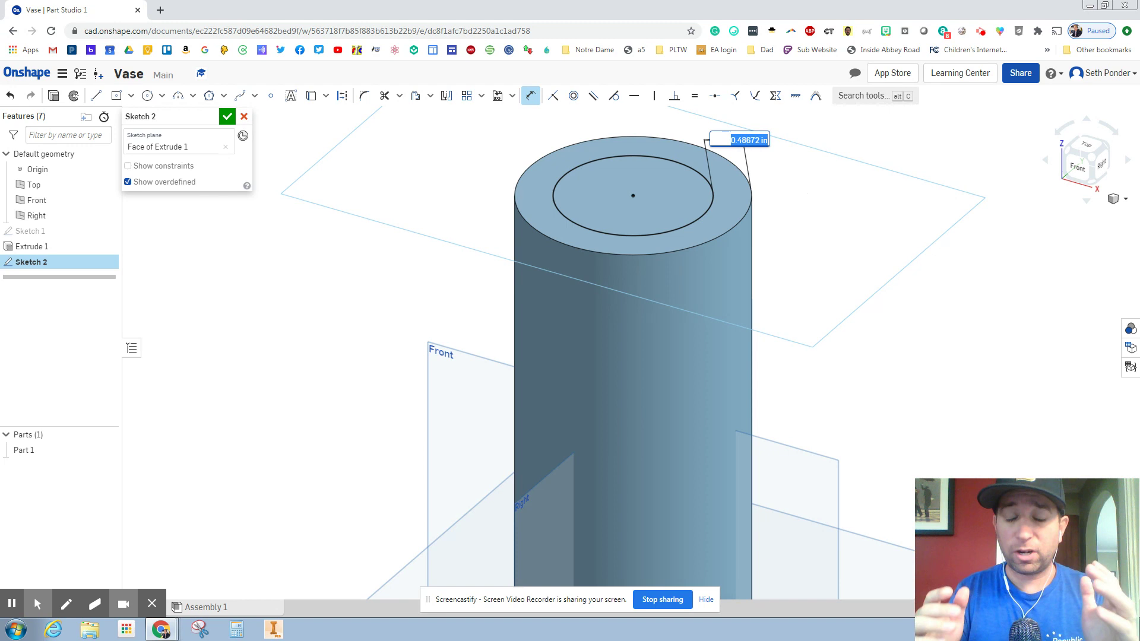
key(BackSpace)
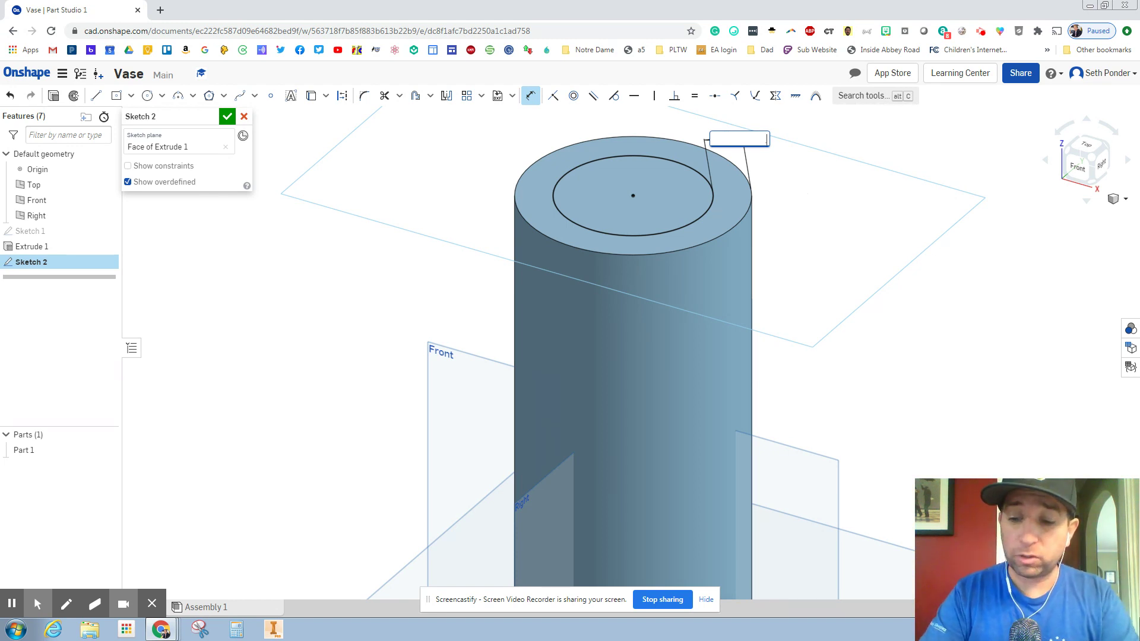
text(.25)
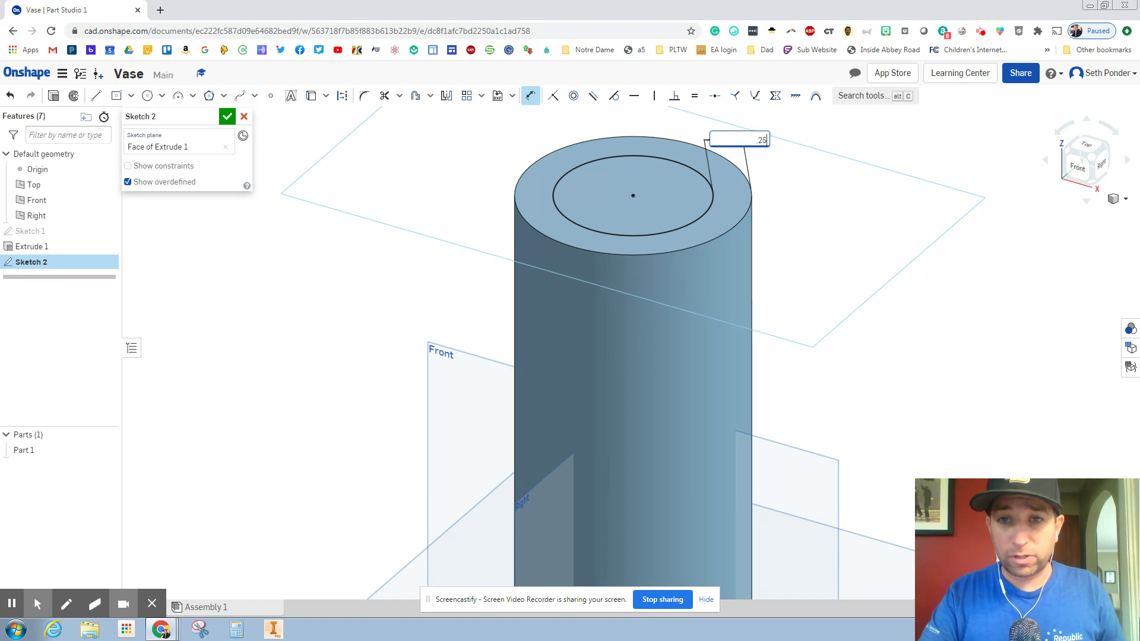
key(Return)
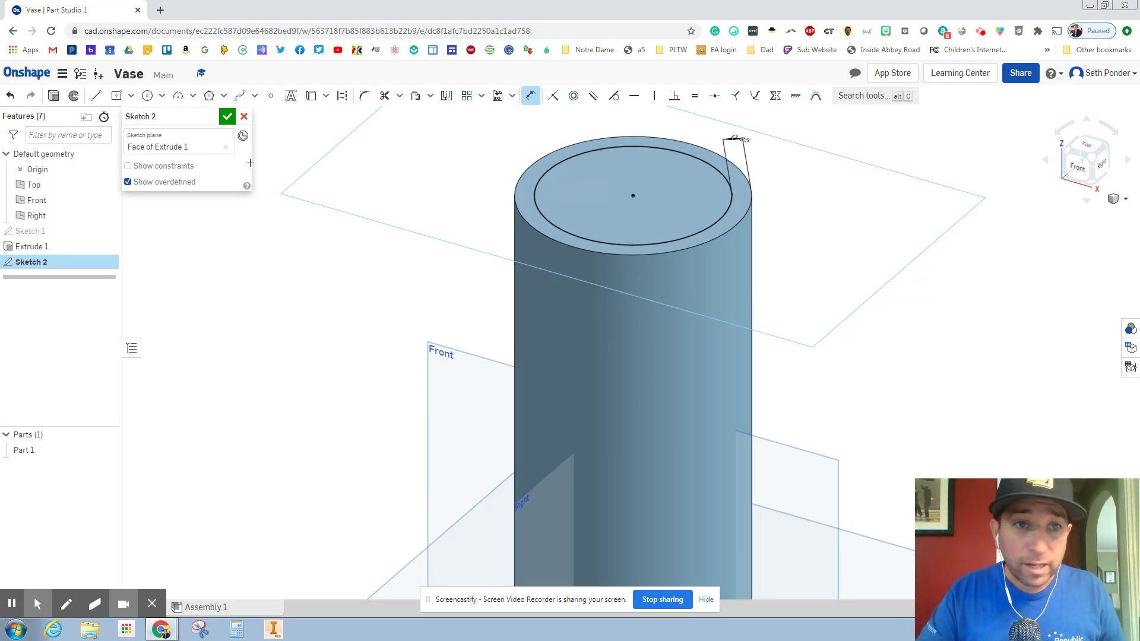
click(226, 117)
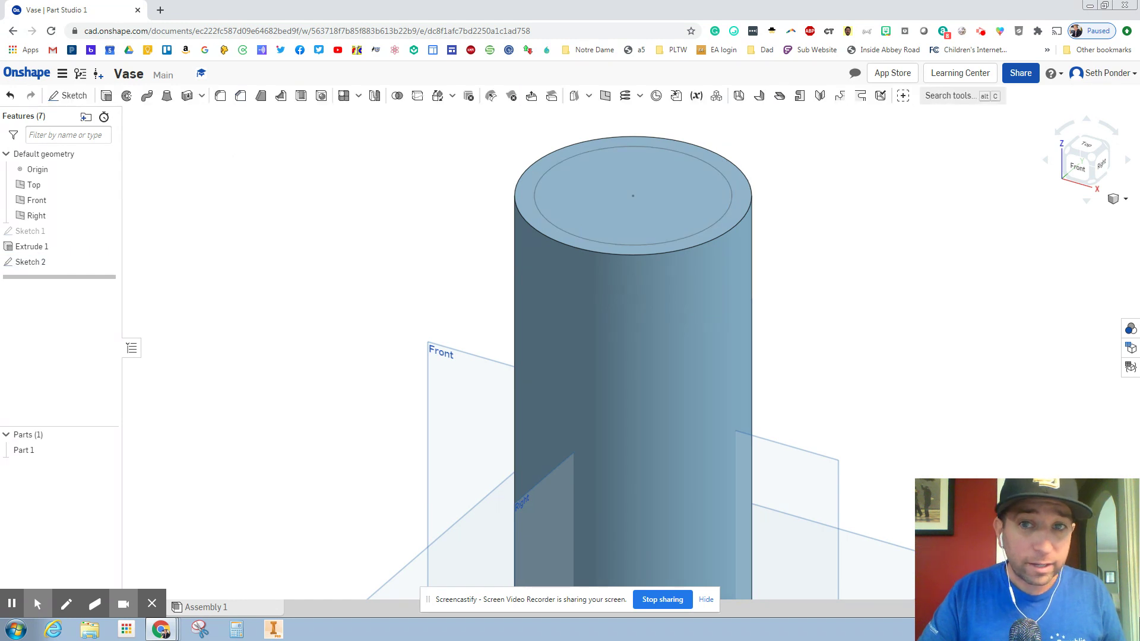
Step: Cut the inner circle region 5.75 in deep with a Remove extrude
click(107, 97)
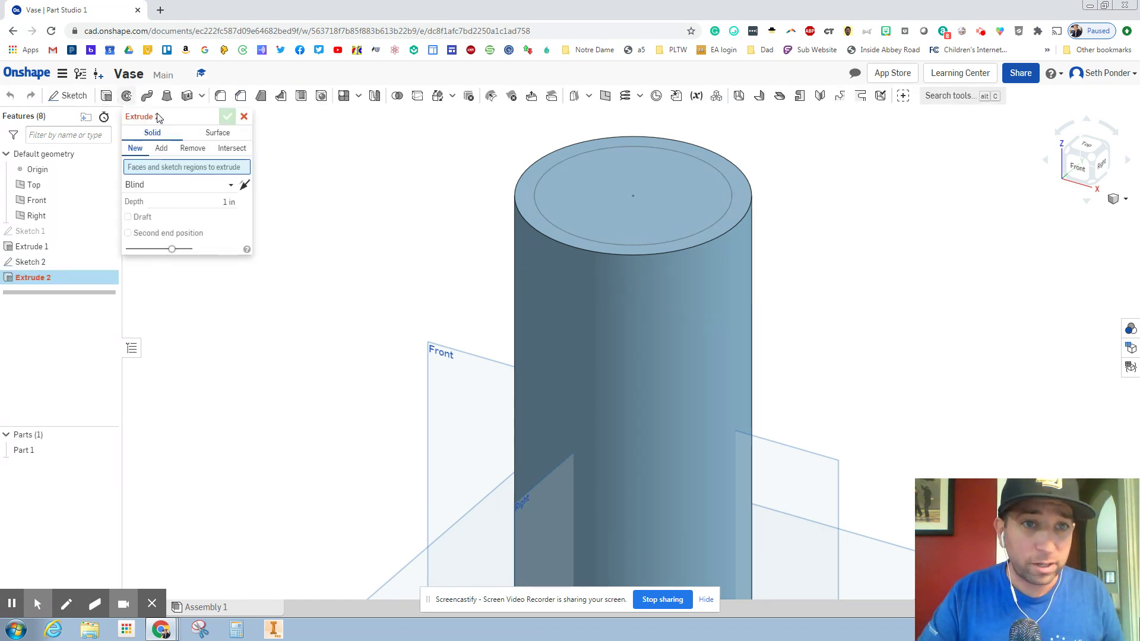
click(584, 183)
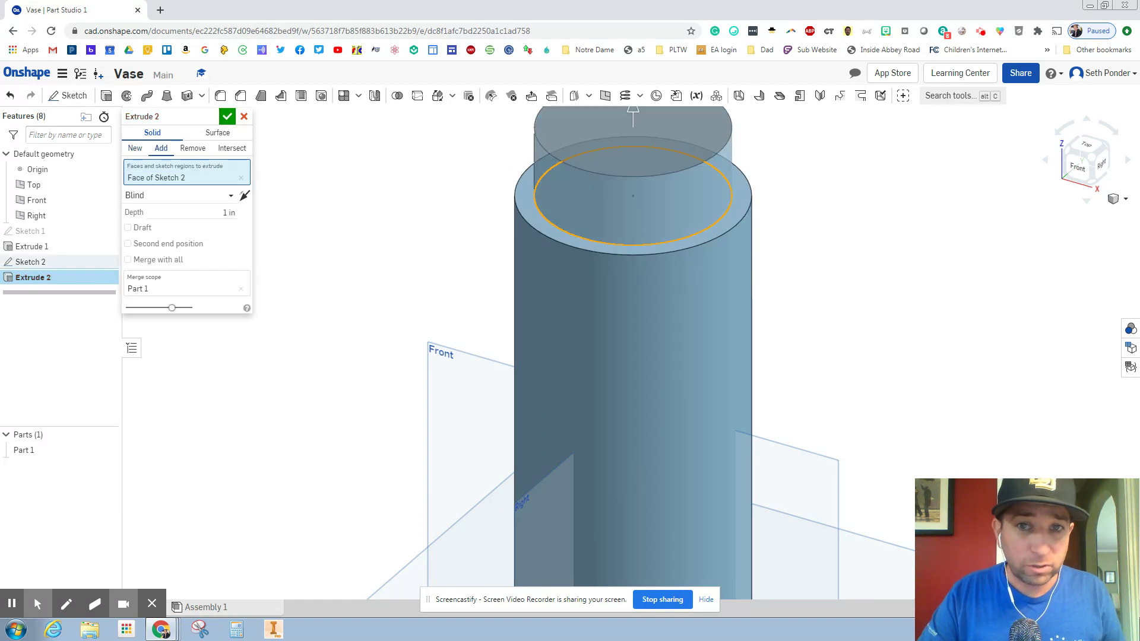
click(192, 147)
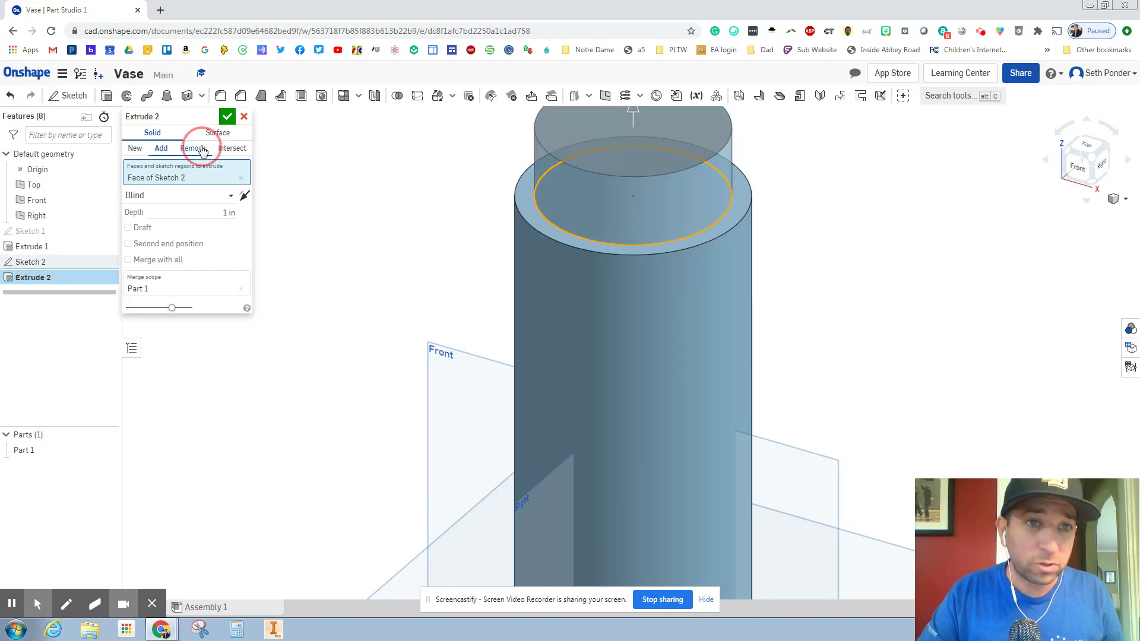
click(236, 214)
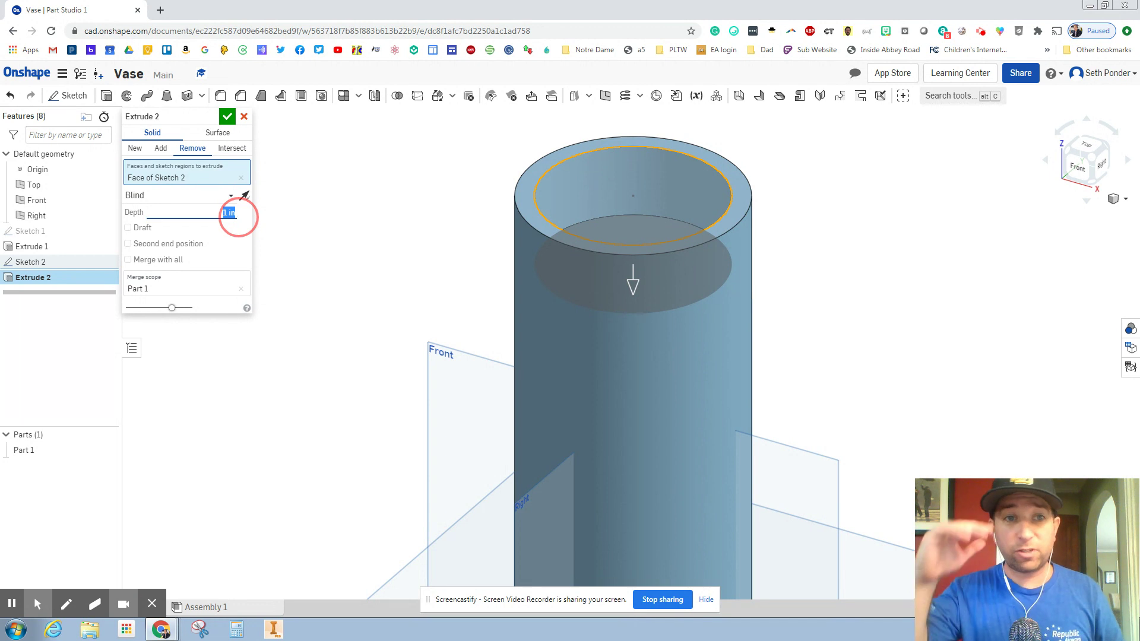
text(5)
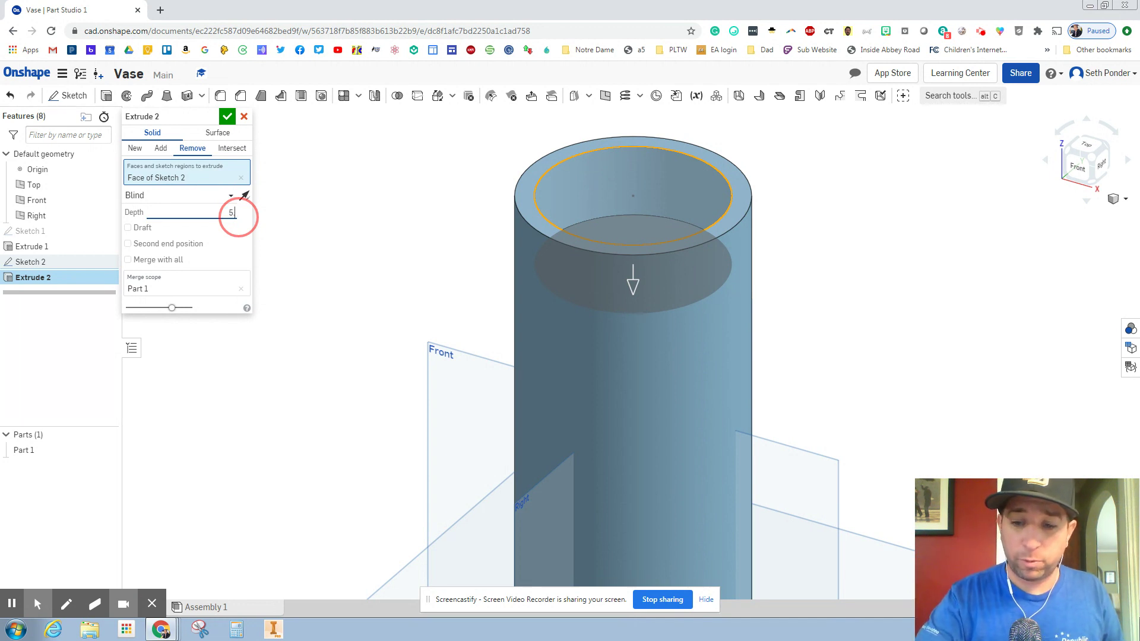
text(.75)
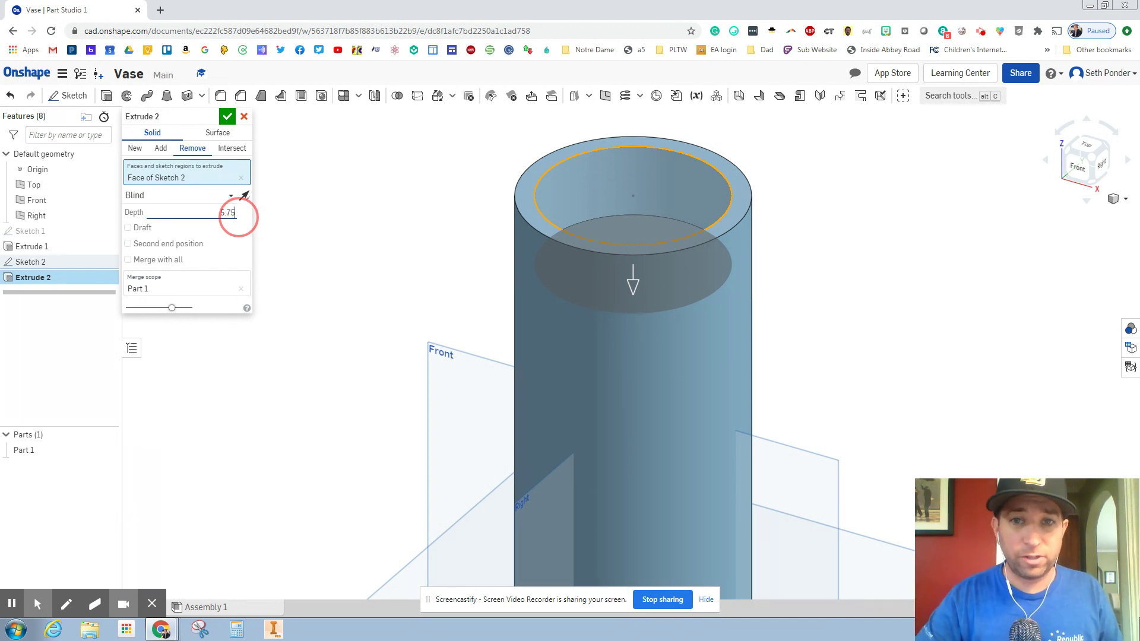
click(229, 118)
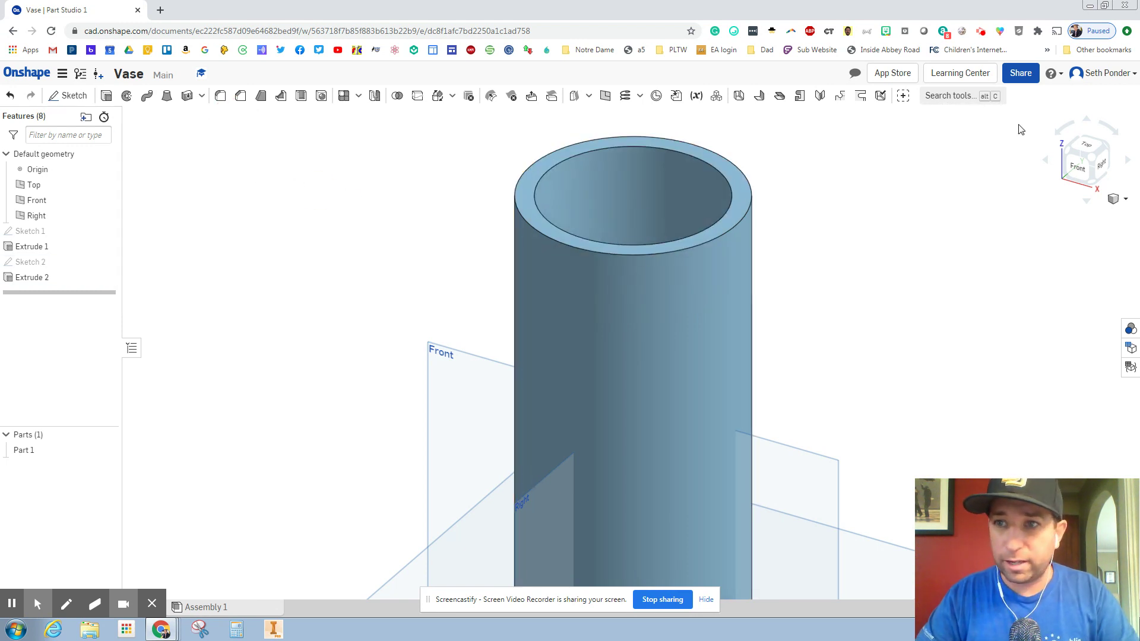
click(1088, 146)
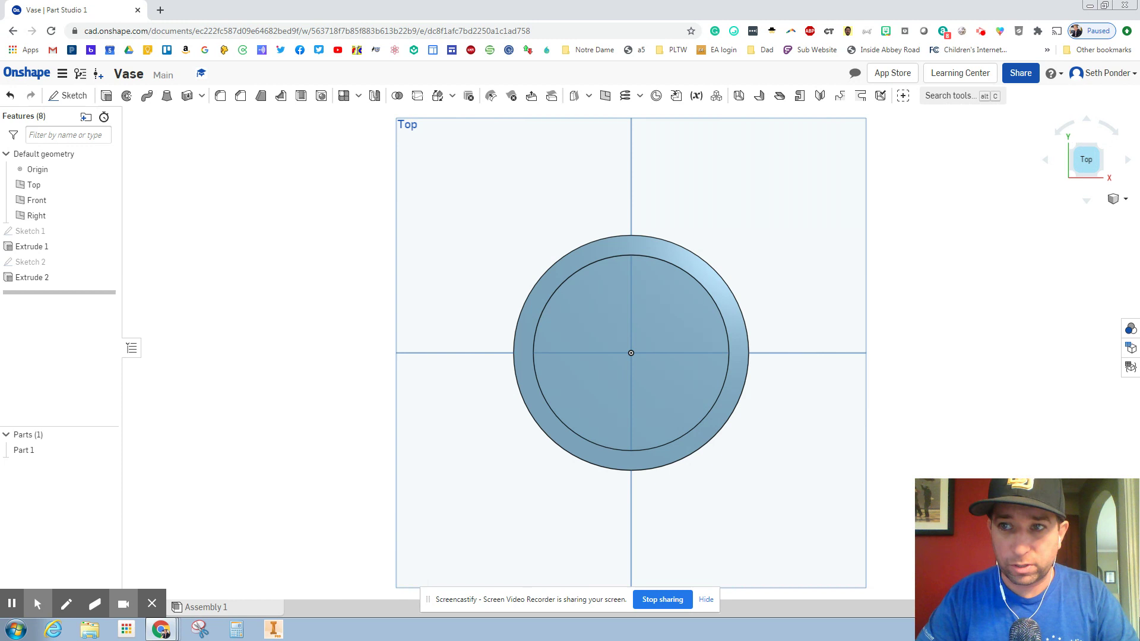
click(1101, 177)
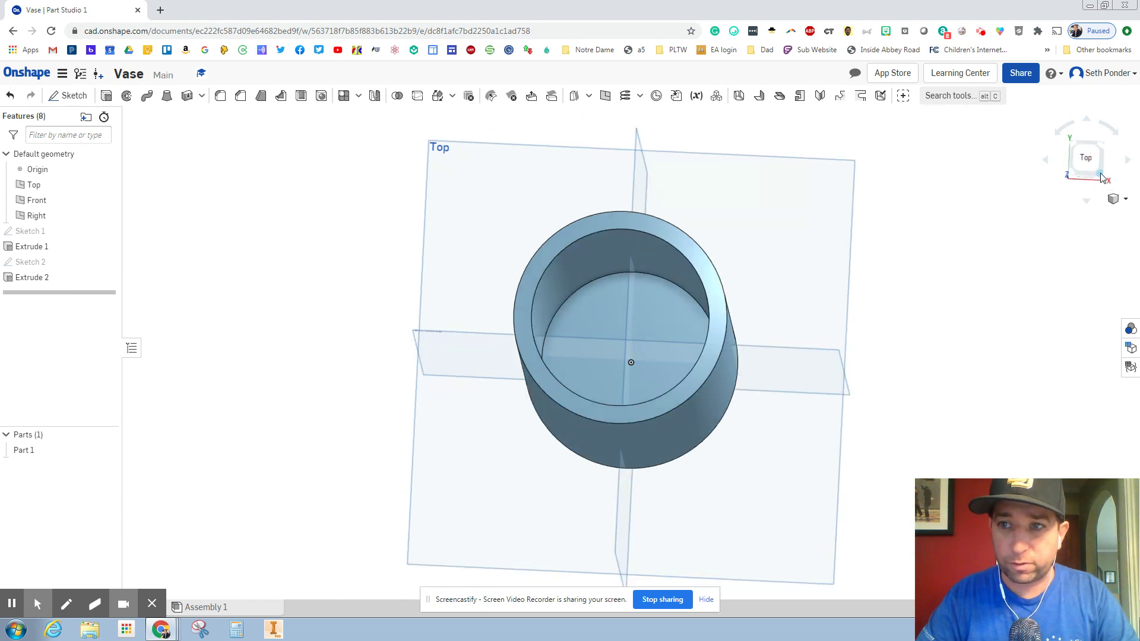
click(38, 250)
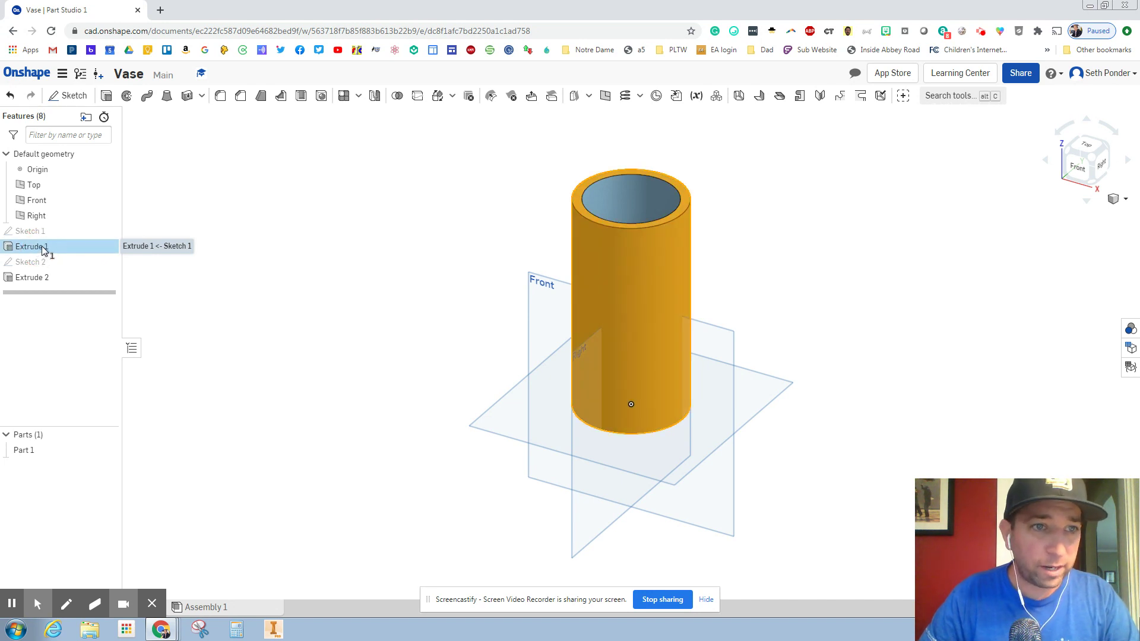
right_click(43, 251)
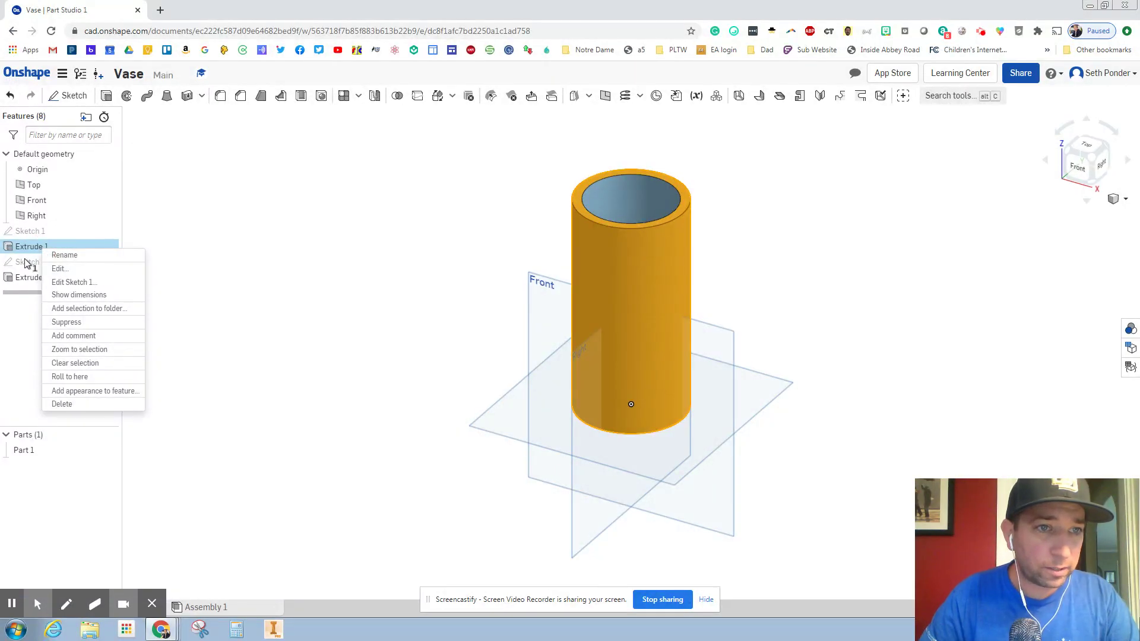
key(Escape)
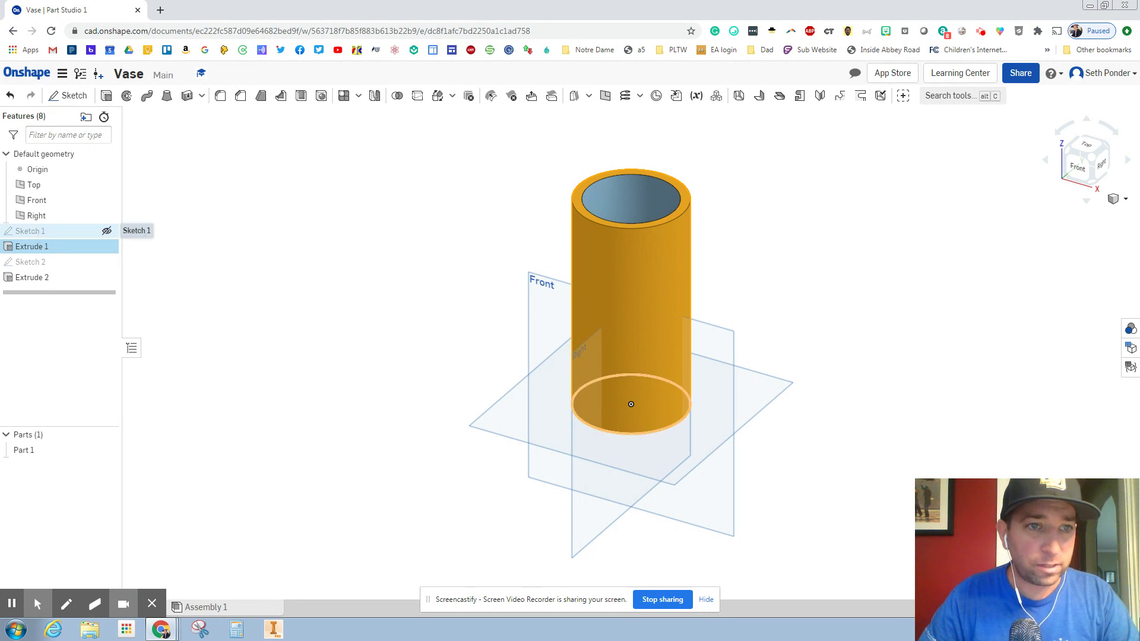
right_click(36, 233)
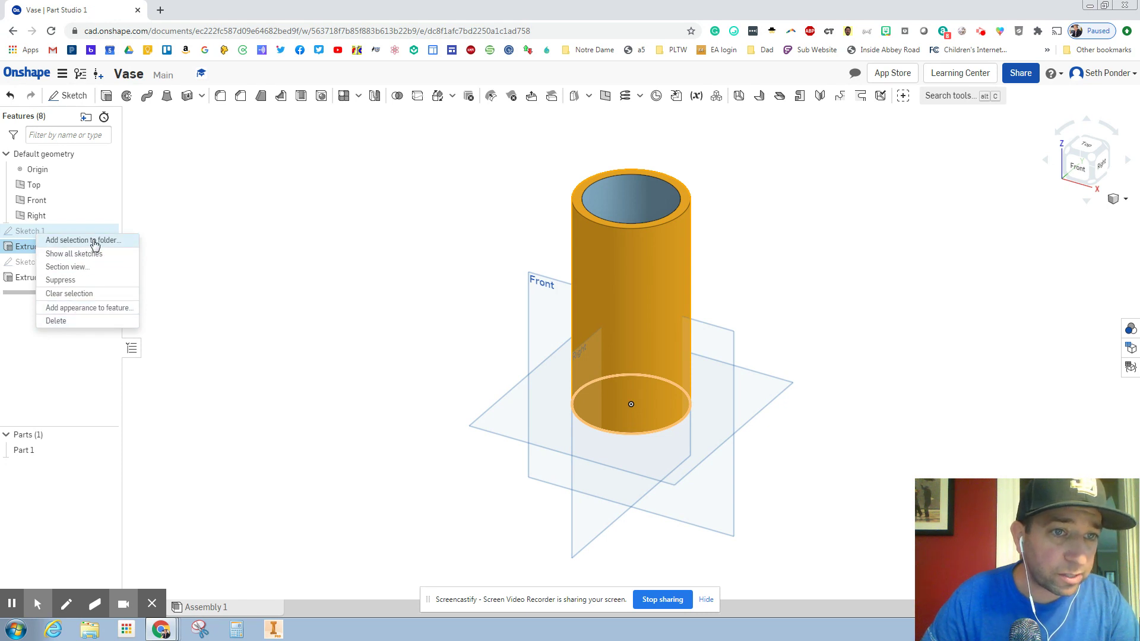
click(241, 237)
Step: Change the Sketch 1 circle diameter to 4 in and rebuild
click(37, 233)
double_click(37, 232)
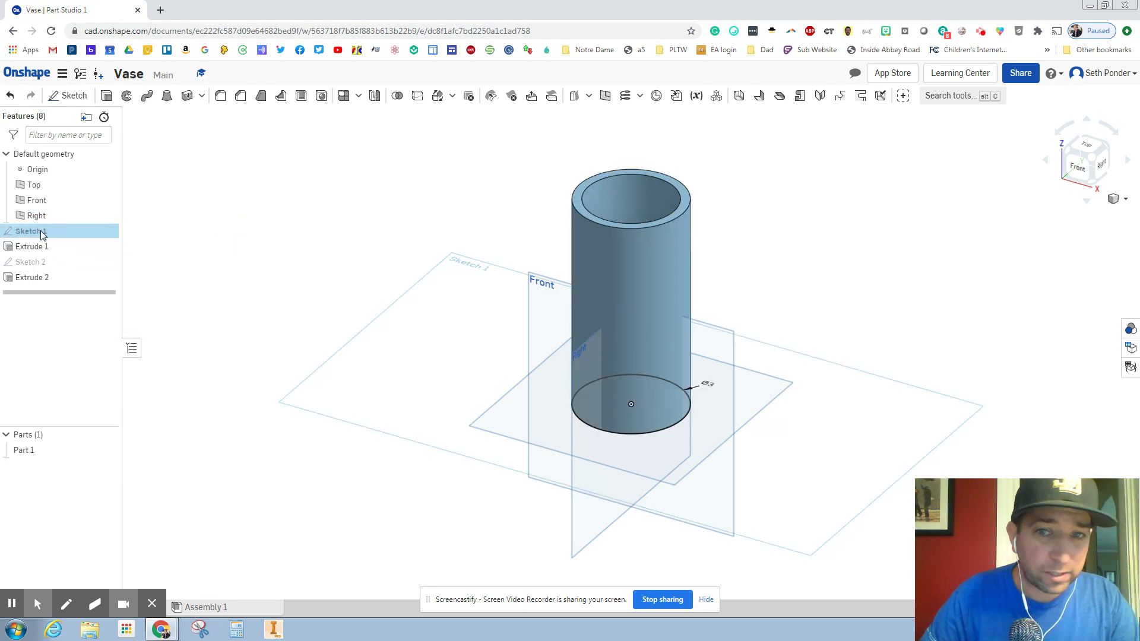
click(712, 386)
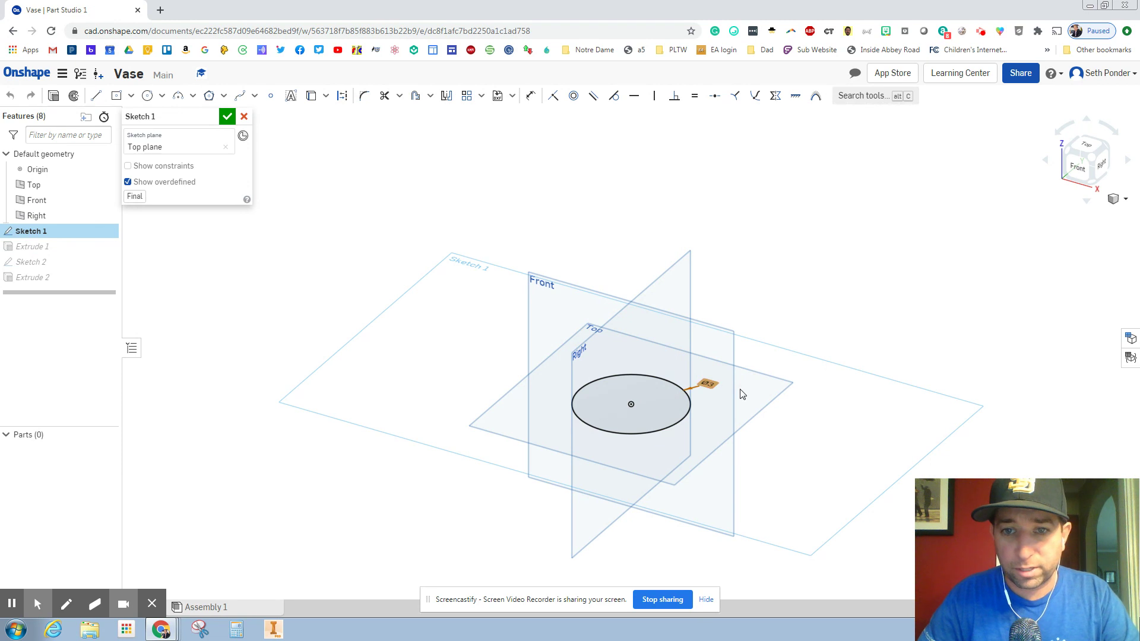
double_click(706, 382)
text(4)
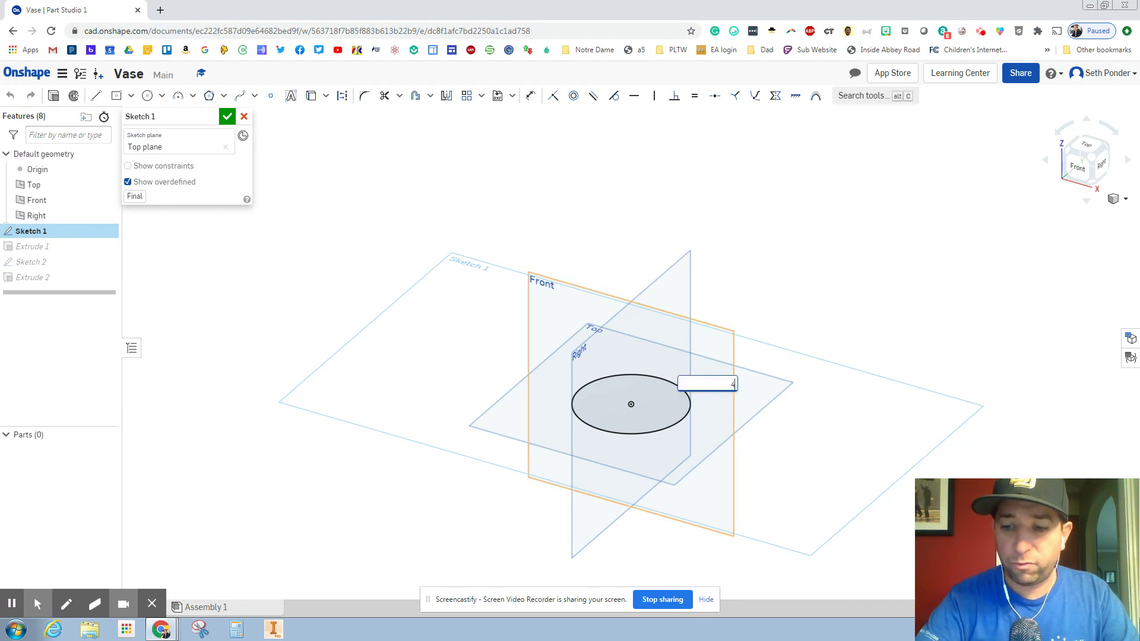
key(Return)
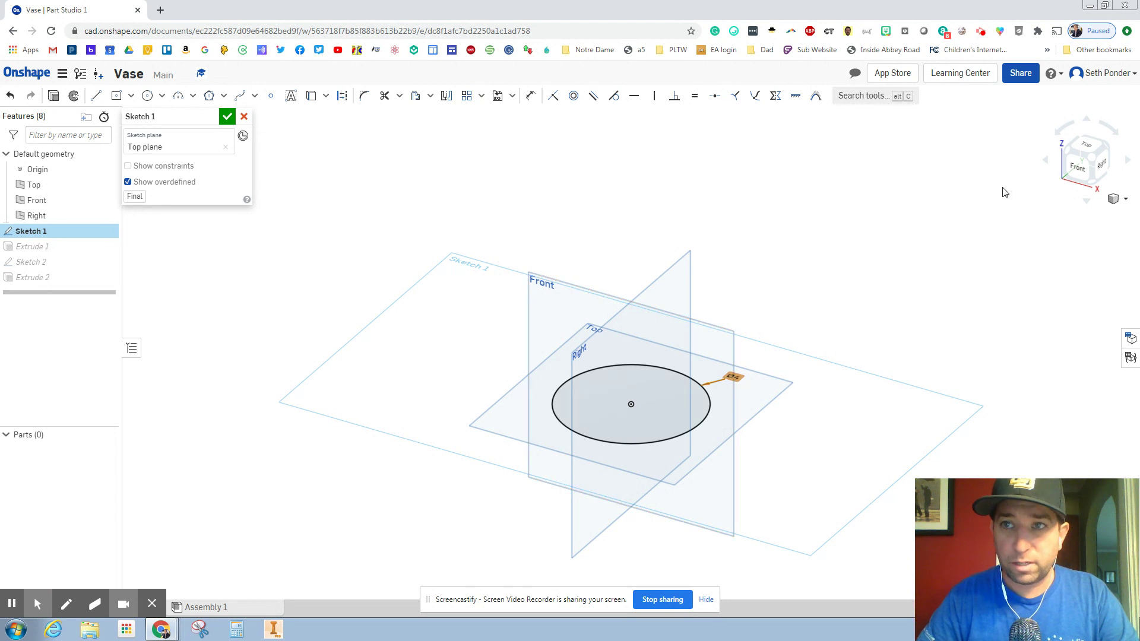
click(227, 117)
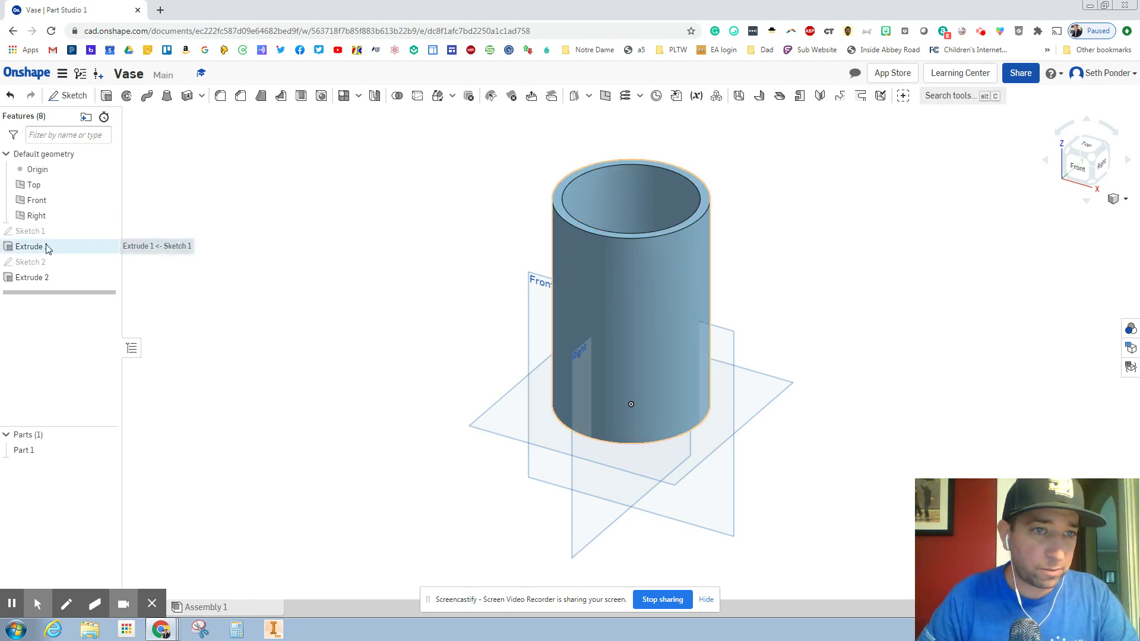
Step: Change the Sketch 1 circle diameter from 4 in to 3 in and rebuild
click(36, 235)
double_click(37, 235)
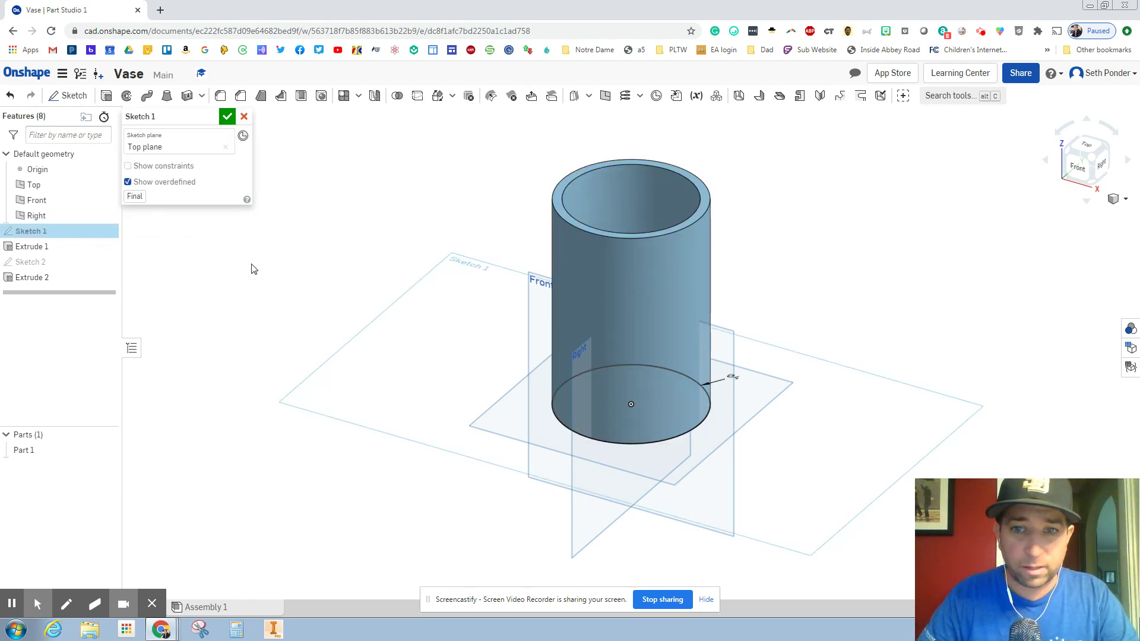
double_click(733, 378)
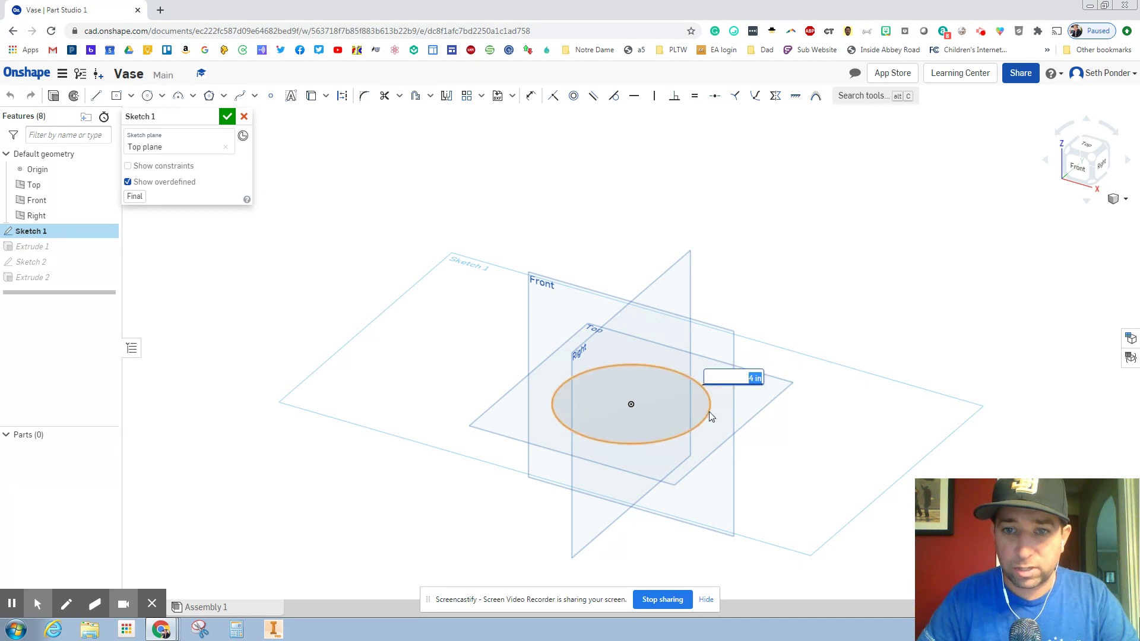
text(3)
key(Return)
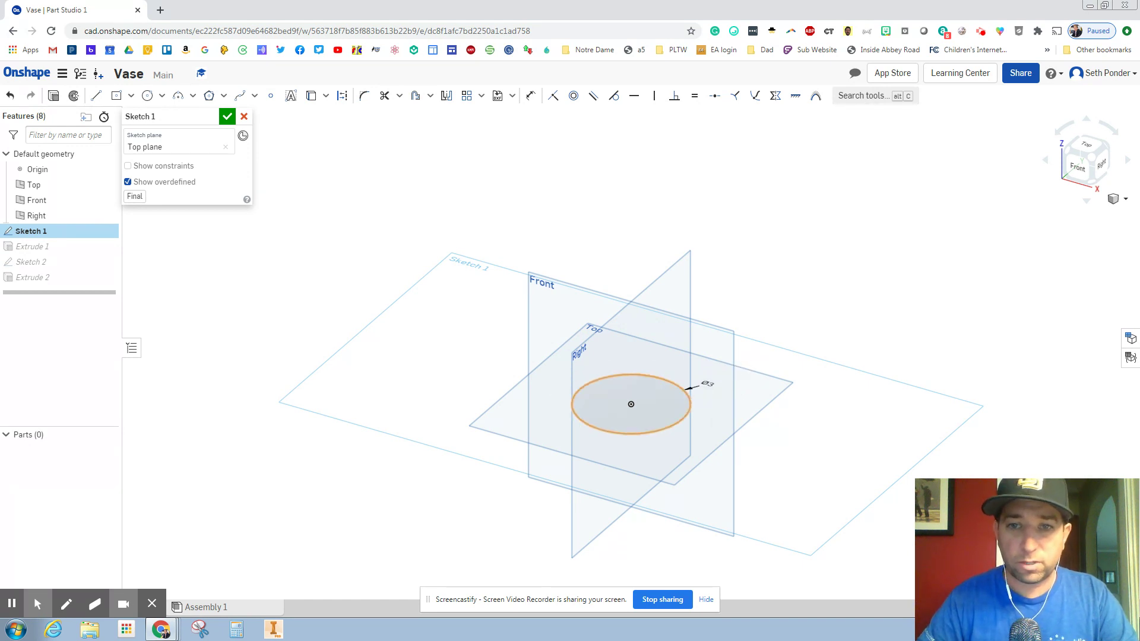
click(227, 117)
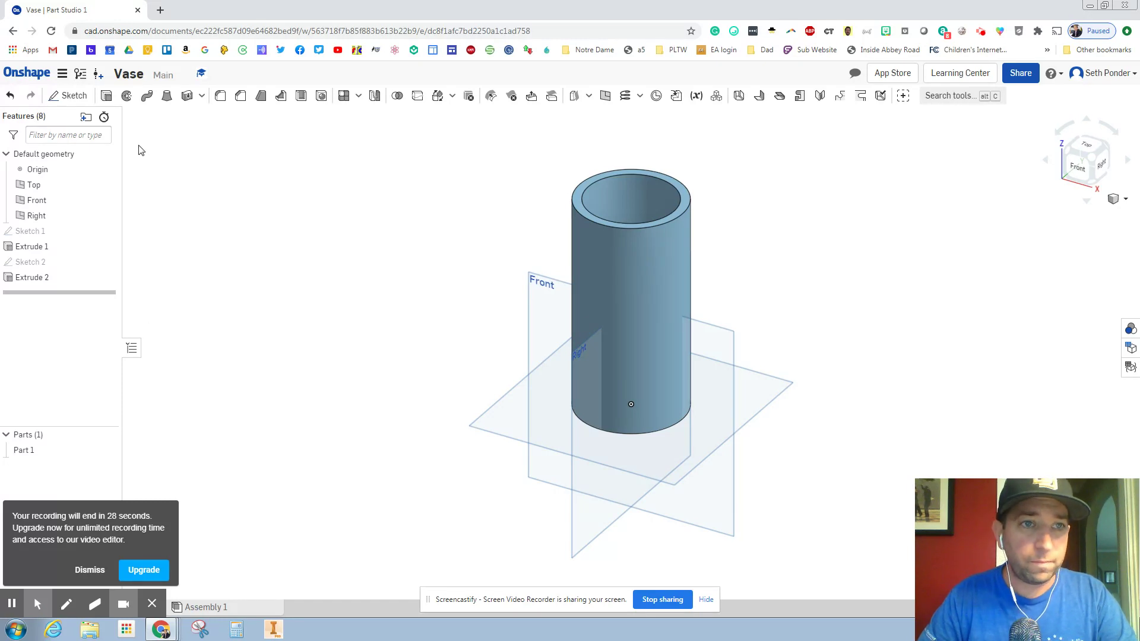
Step: Assign the Glass material to Part 1 from its context menu
drag(481, 138, 801, 487)
right_click(633, 268)
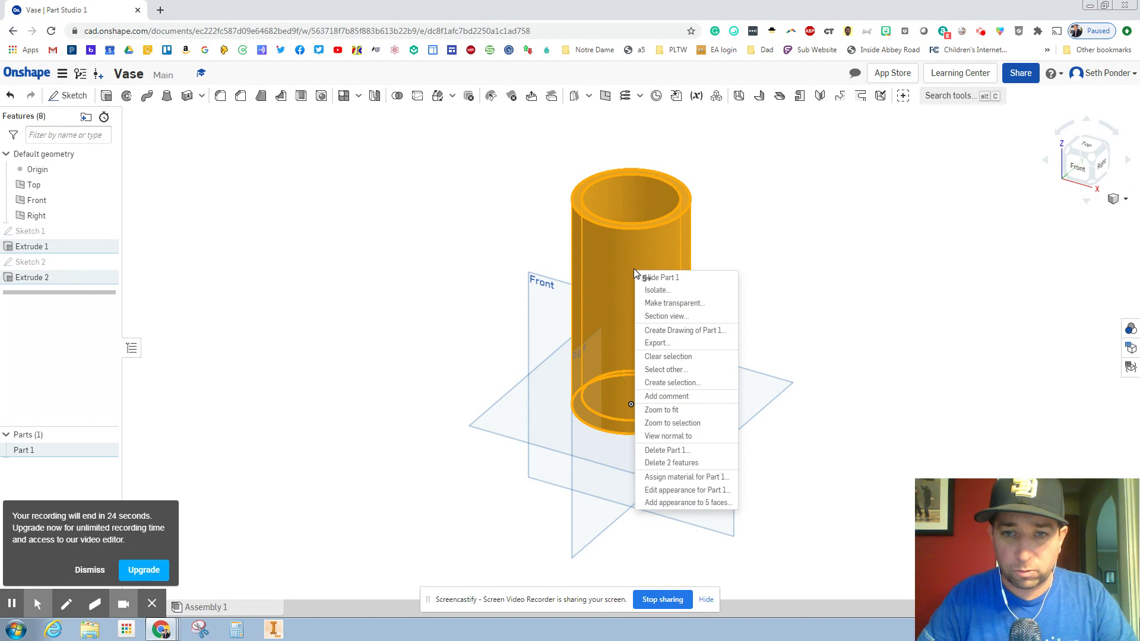
click(683, 476)
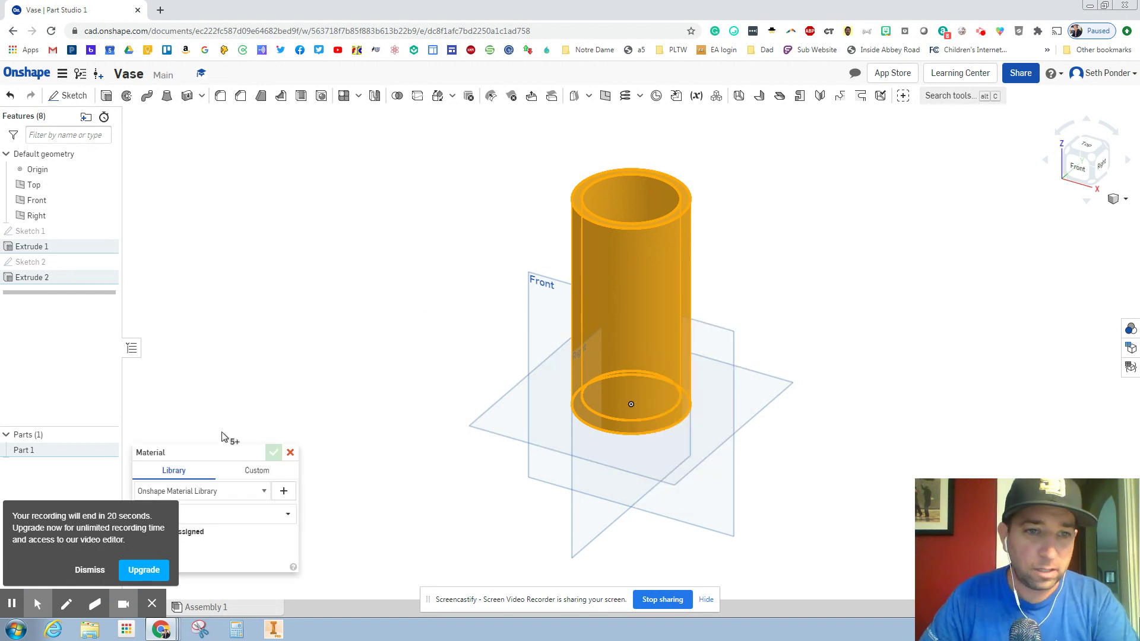
drag(225, 452, 380, 187)
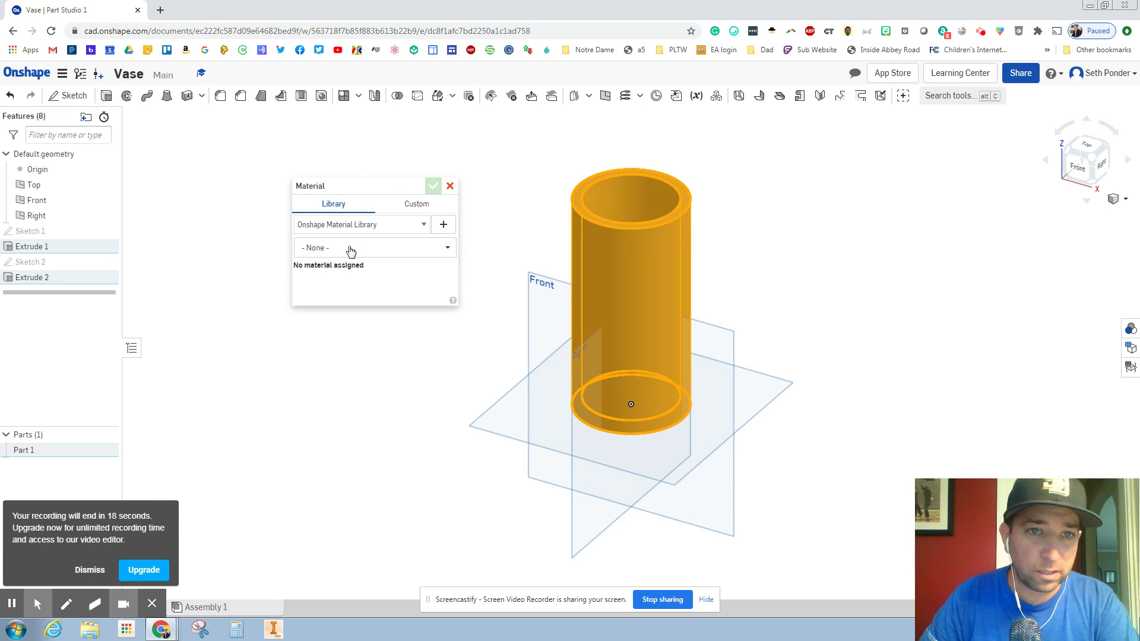
click(351, 249)
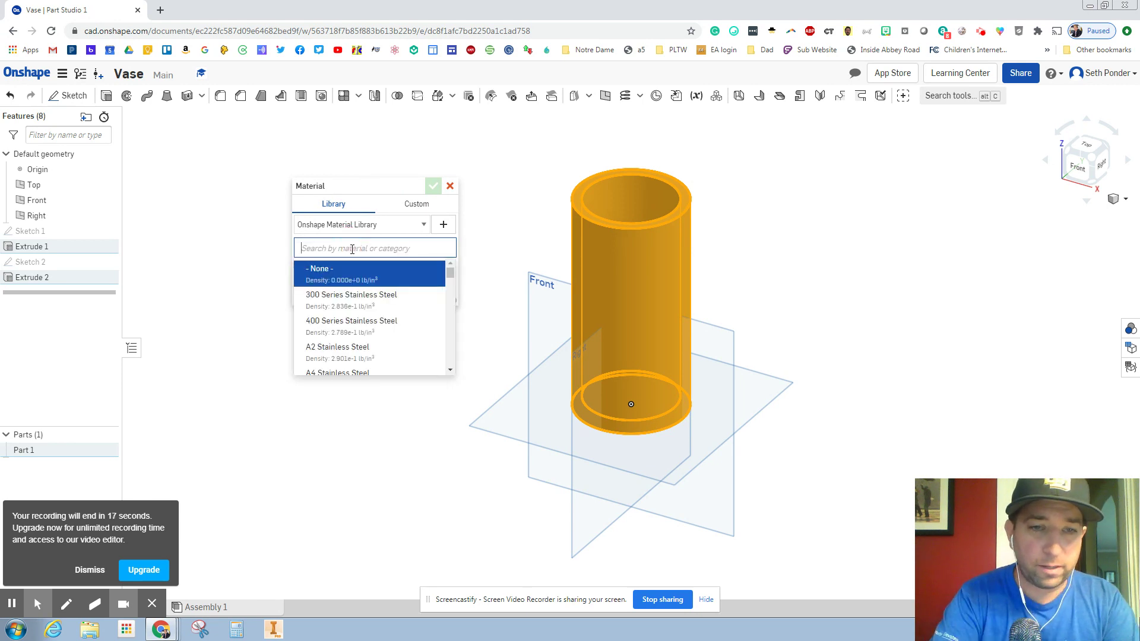
text(glass)
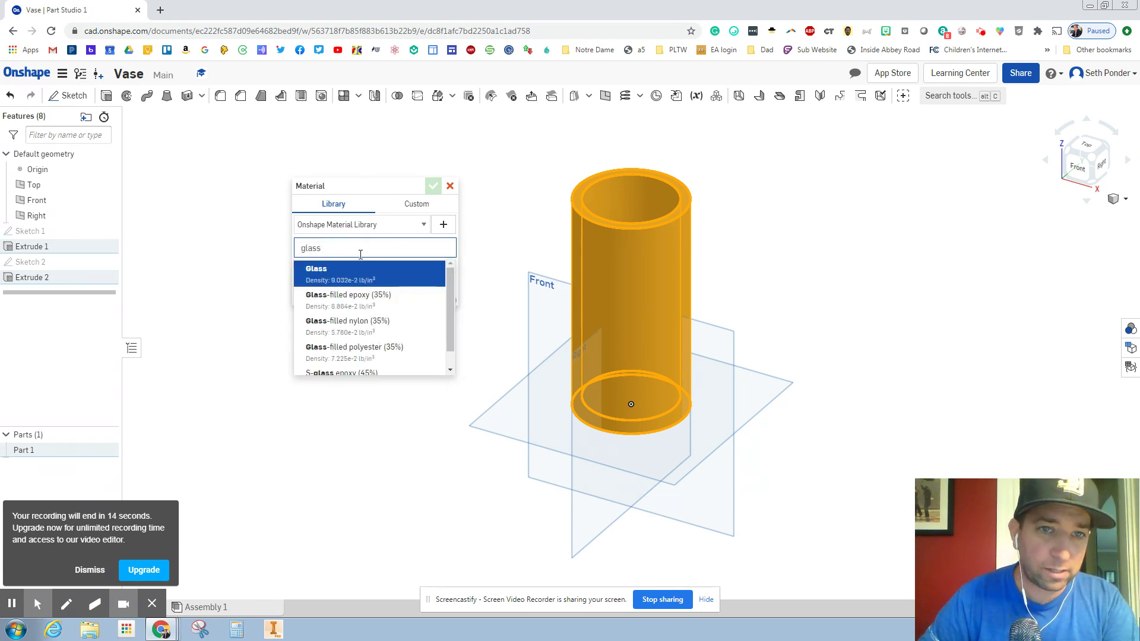
click(339, 273)
click(434, 186)
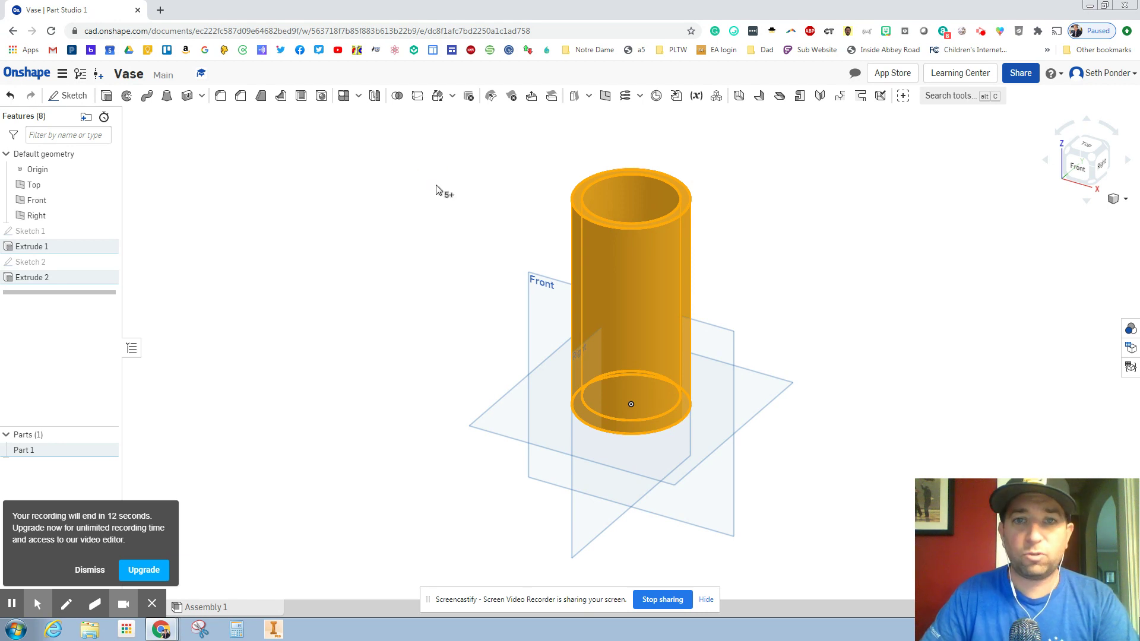